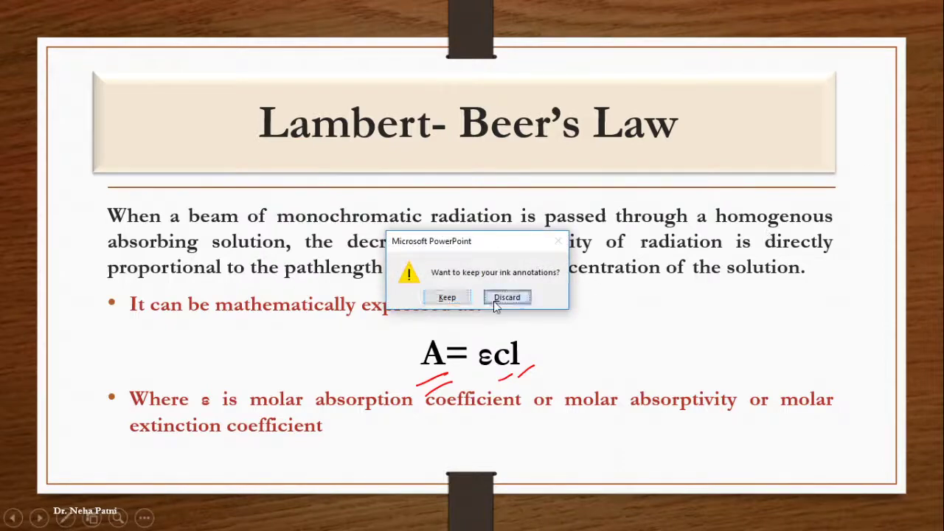
Step: Switch to Chrome and look through the Google results for "virtual lab uv" to locate the Amrita Spectrophotometry lab
click(321, 520)
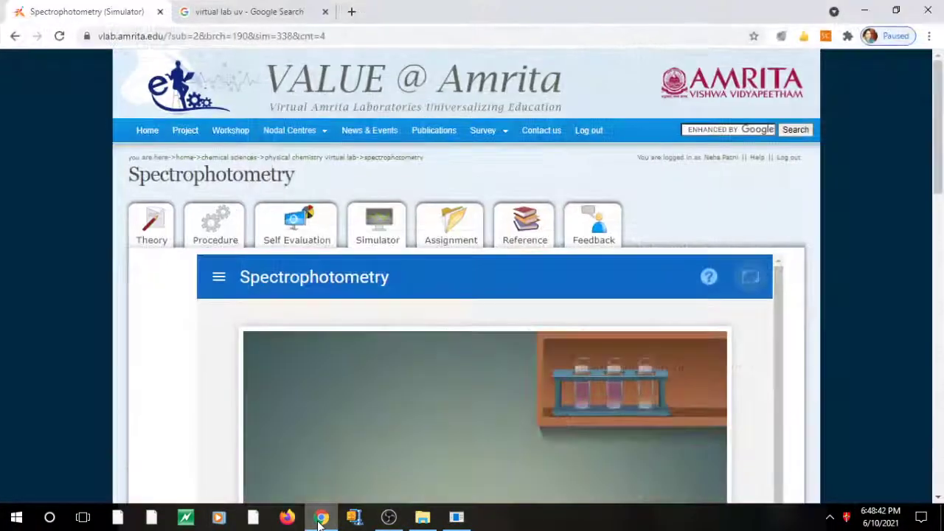
click(237, 11)
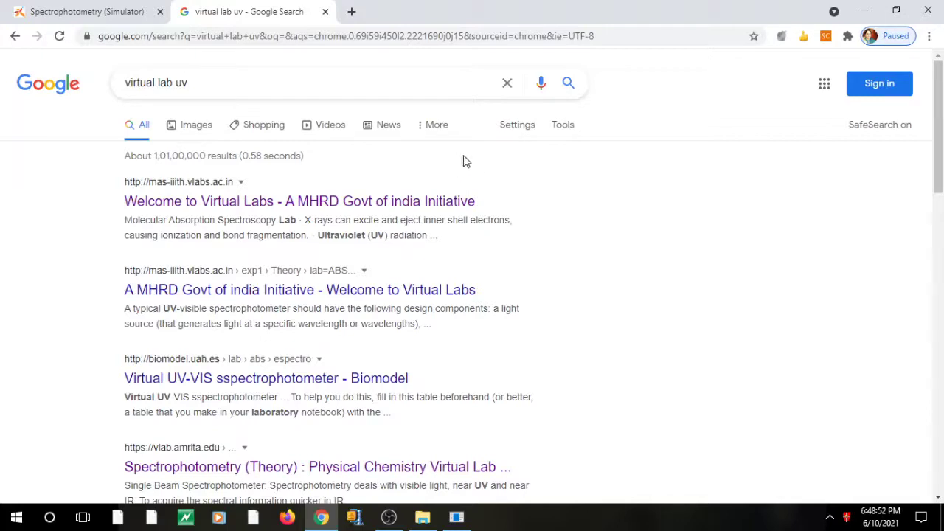
click(206, 83)
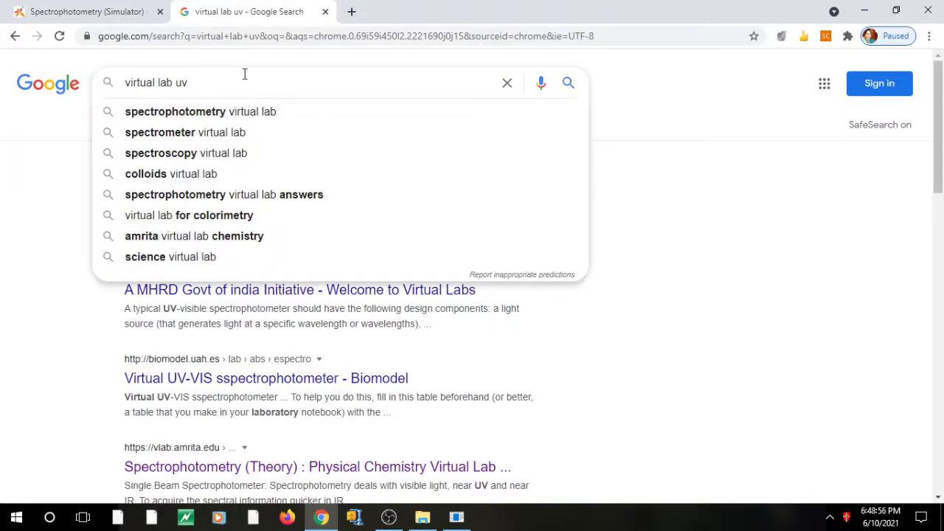
scroll(723, 376, down, 1)
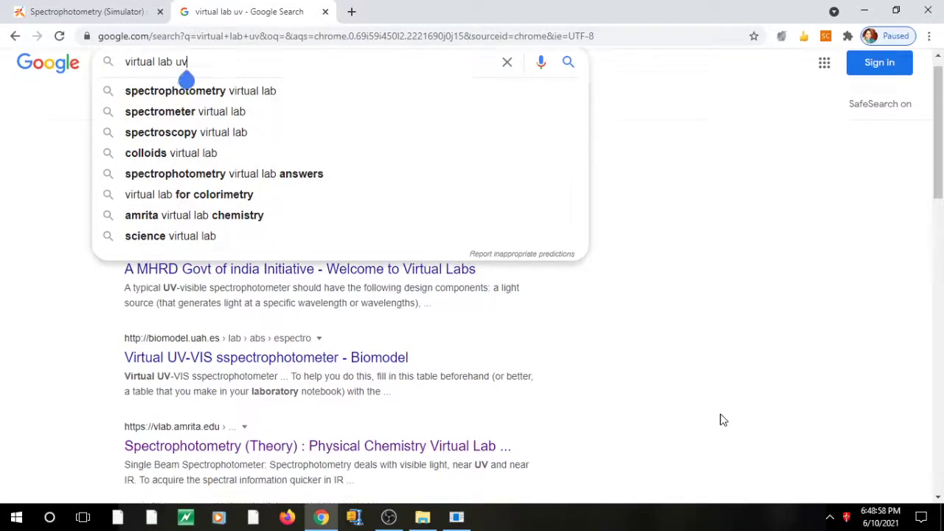
scroll(668, 313, down, 2)
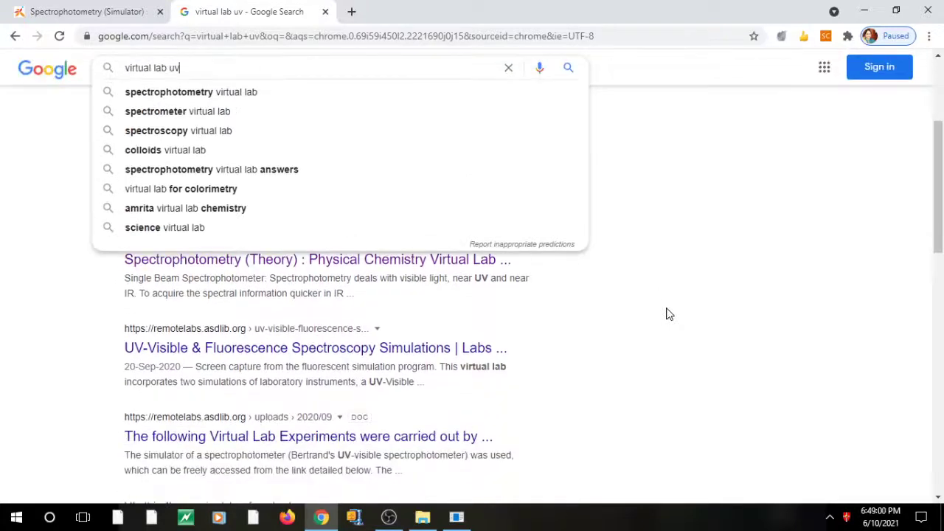
scroll(666, 312, up, 1)
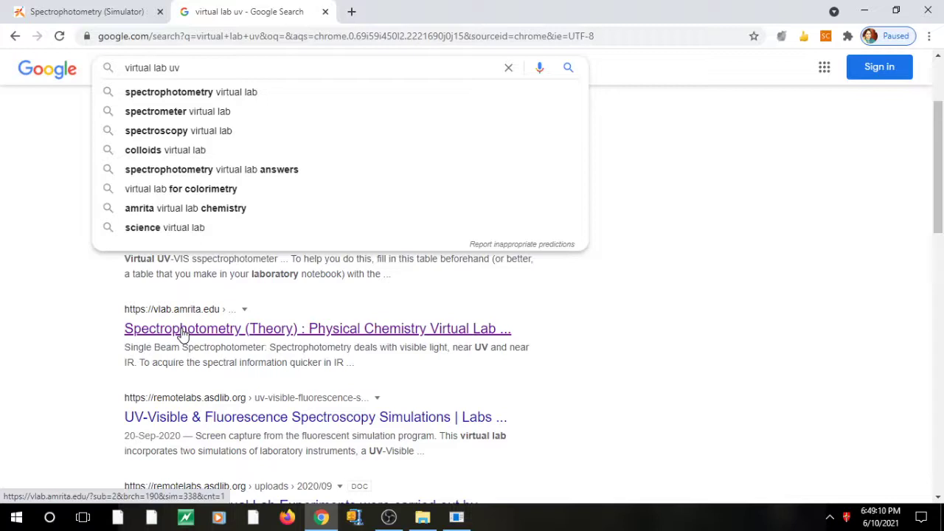
Step: Open the Theory page of the Amrita Spectrophotometry lab and read from the objectives through the different types of spectrophotometers
click(65, 12)
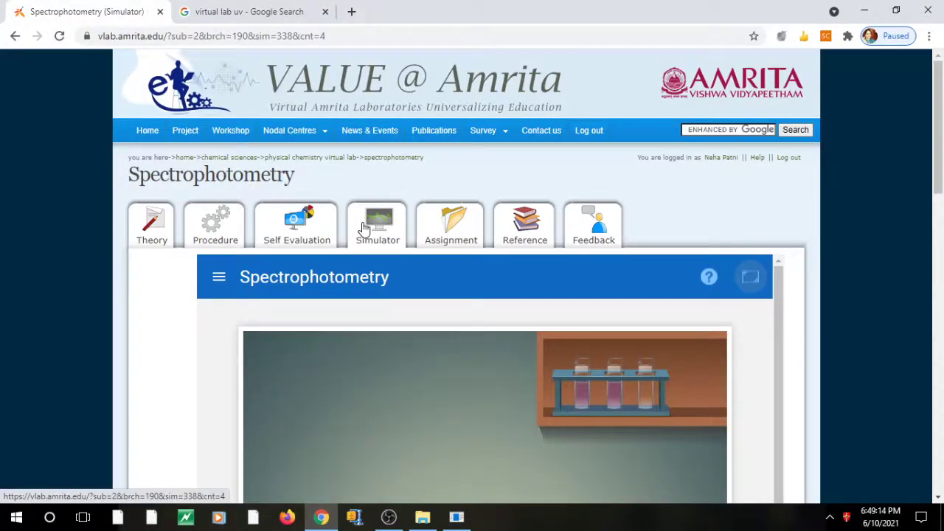
click(154, 239)
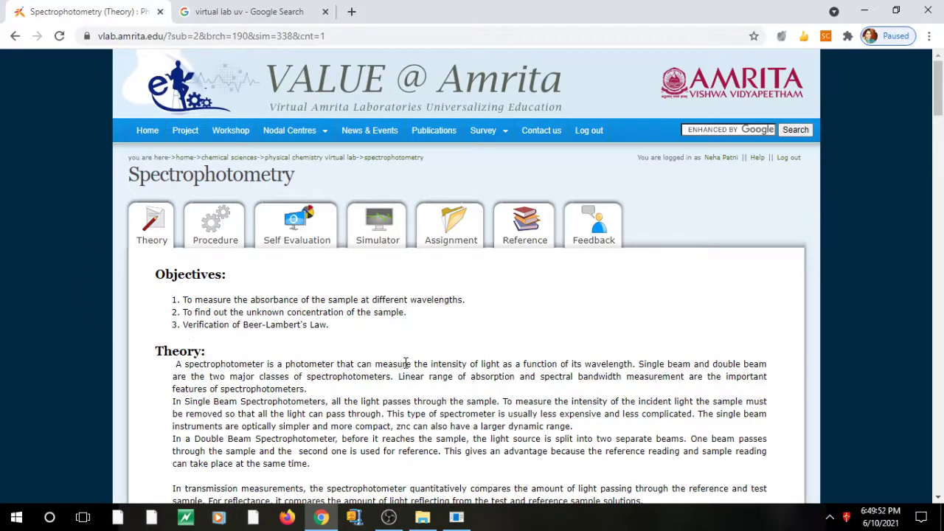
scroll(406, 362, down, 2)
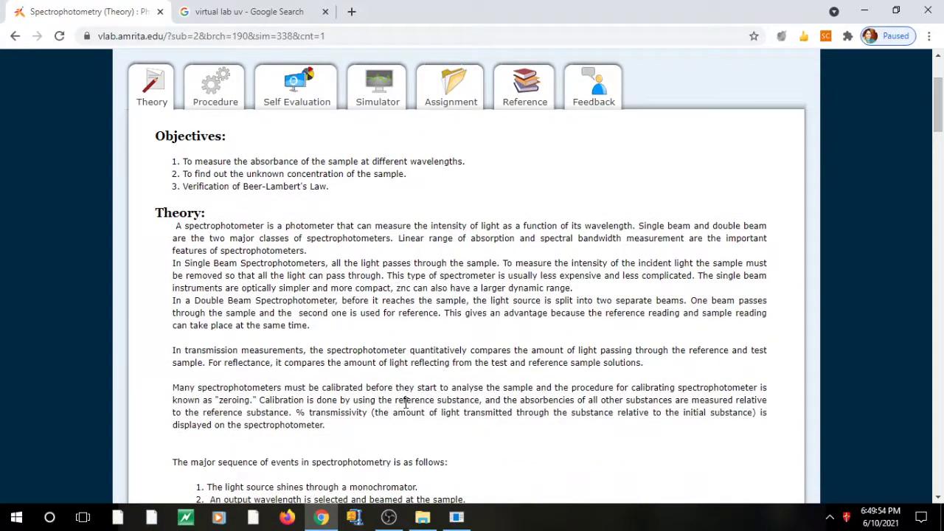
scroll(405, 402, down, 3)
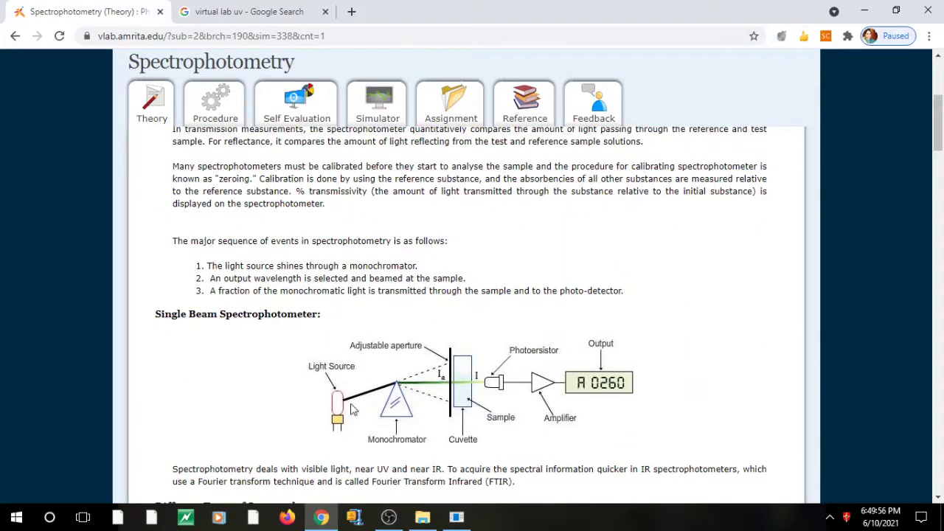
scroll(693, 402, down, 1)
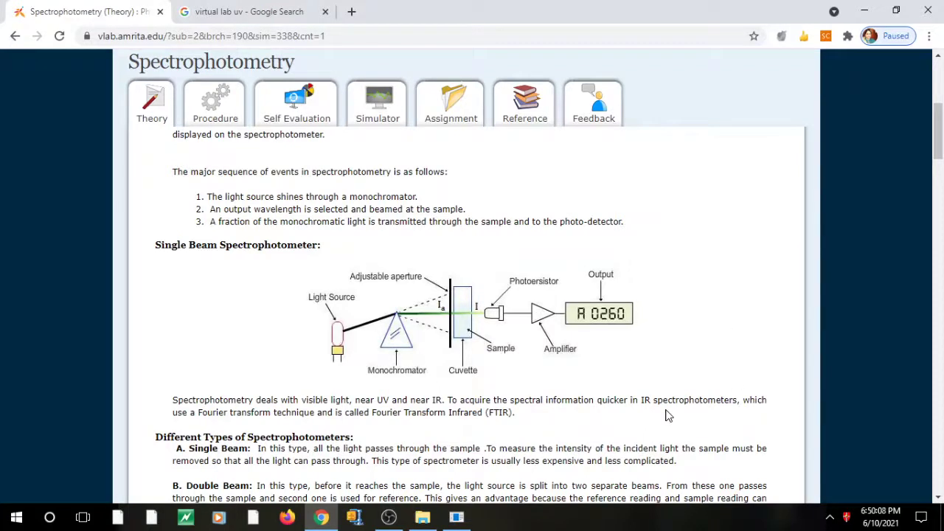
scroll(666, 413, down, 3)
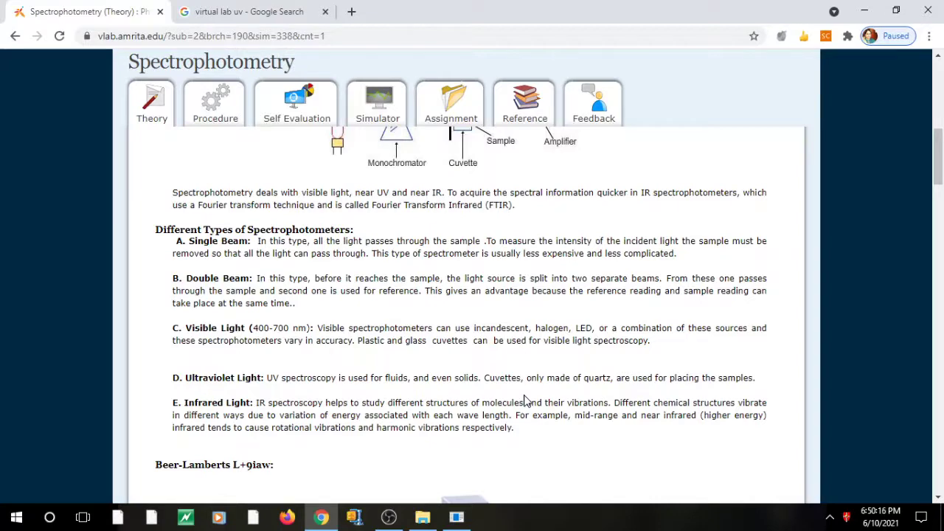
Step: Read the Beer-Lambert law section with its equations, the absorbance versus concentration graphs and the applications of a spectrophotometer
scroll(525, 399, down, 3)
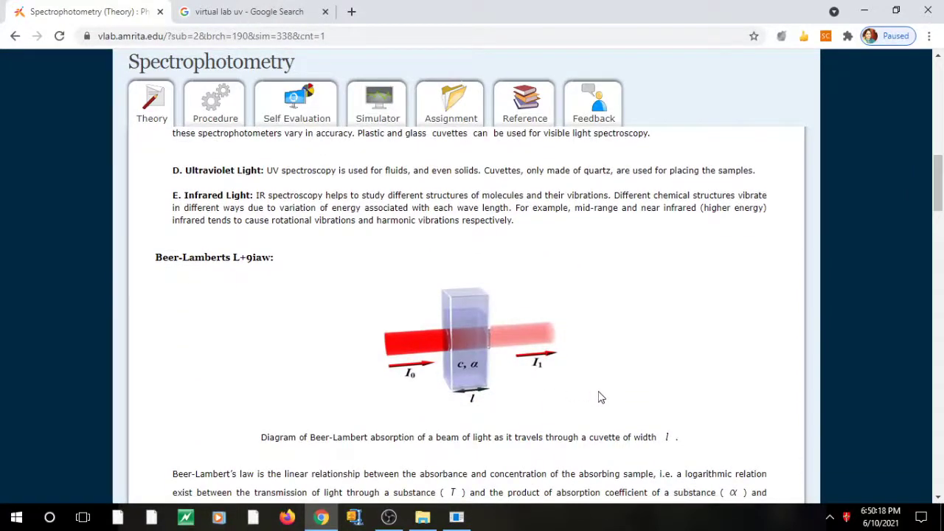
scroll(727, 418, down, 2)
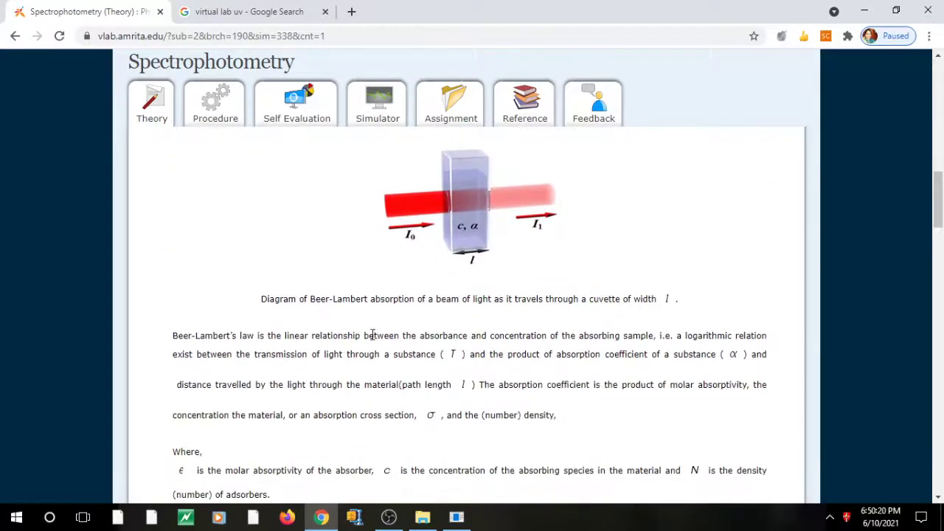
scroll(554, 379, down, 2)
scroll(611, 411, down, 2)
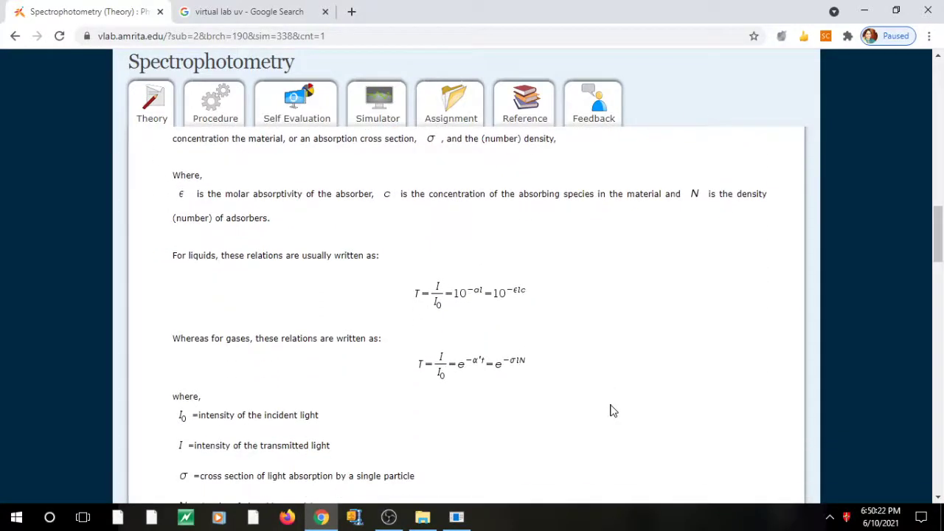
scroll(518, 413, down, 1)
scroll(518, 413, down, 4)
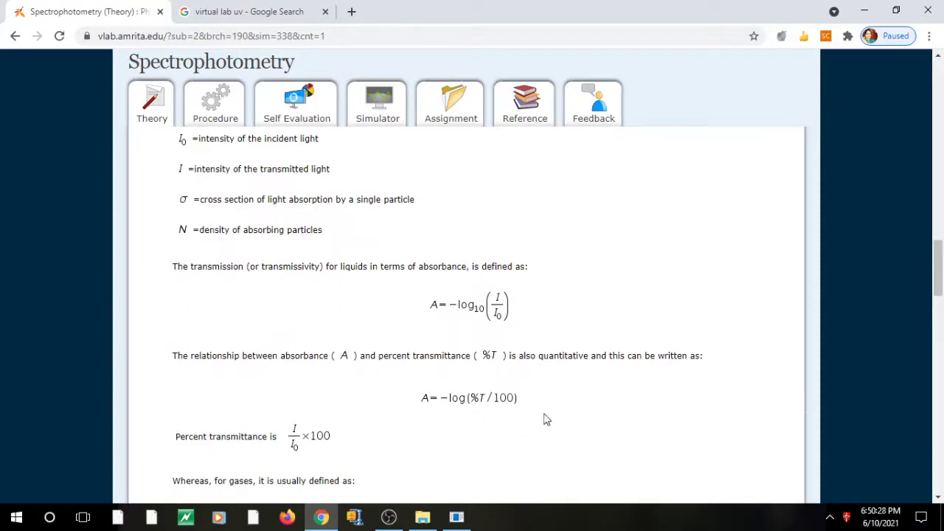
scroll(596, 441, down, 2)
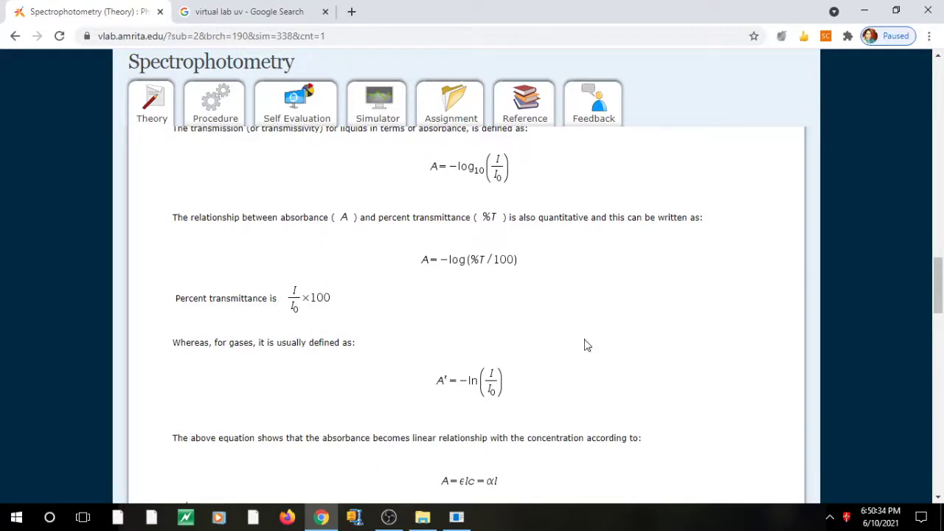
scroll(584, 347, down, 2)
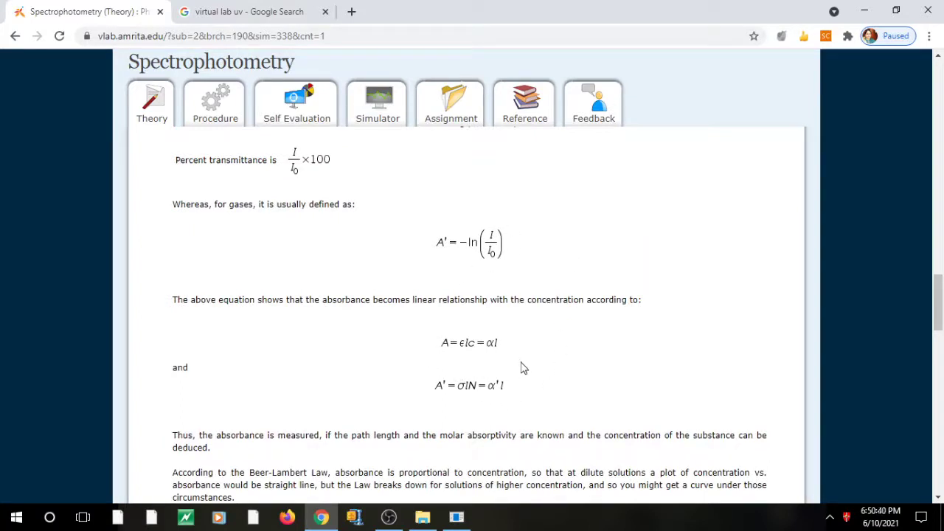
scroll(523, 368, down, 5)
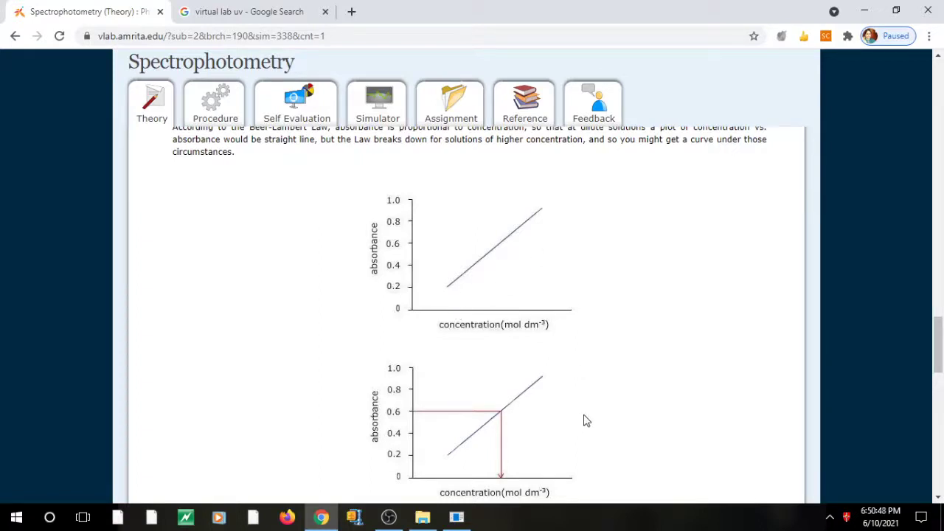
scroll(582, 419, down, 1)
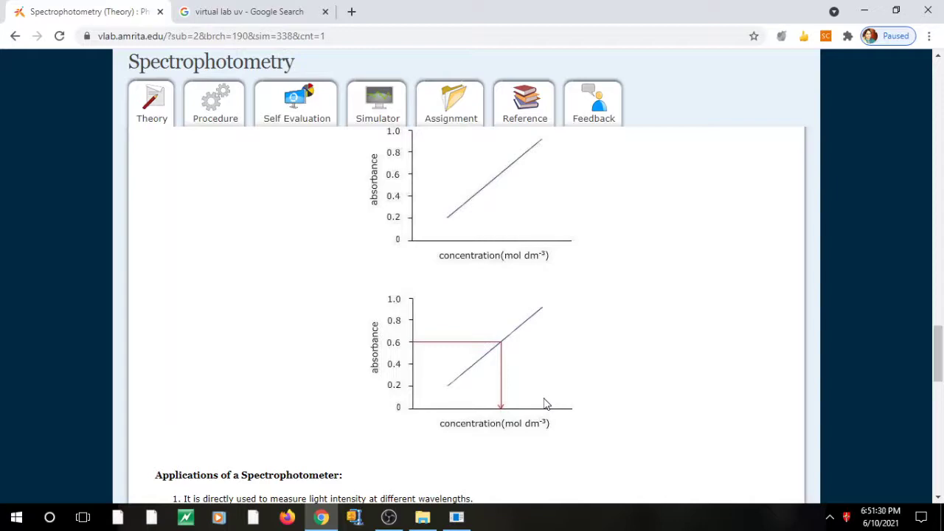
scroll(546, 405, down, 2)
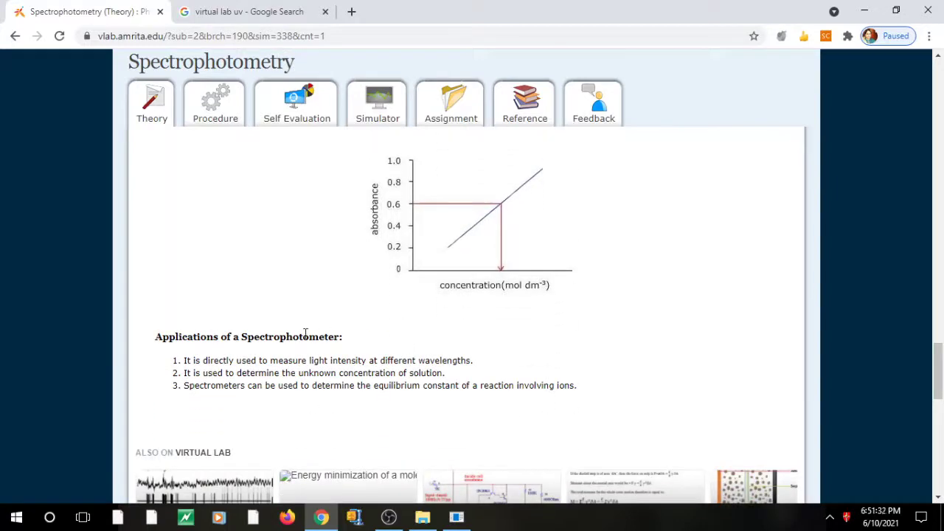
Step: Open the experiment's Procedure page and review the materials, reagents, both determination procedures, and the observations and calculations
scroll(306, 334, up, 6)
click(228, 114)
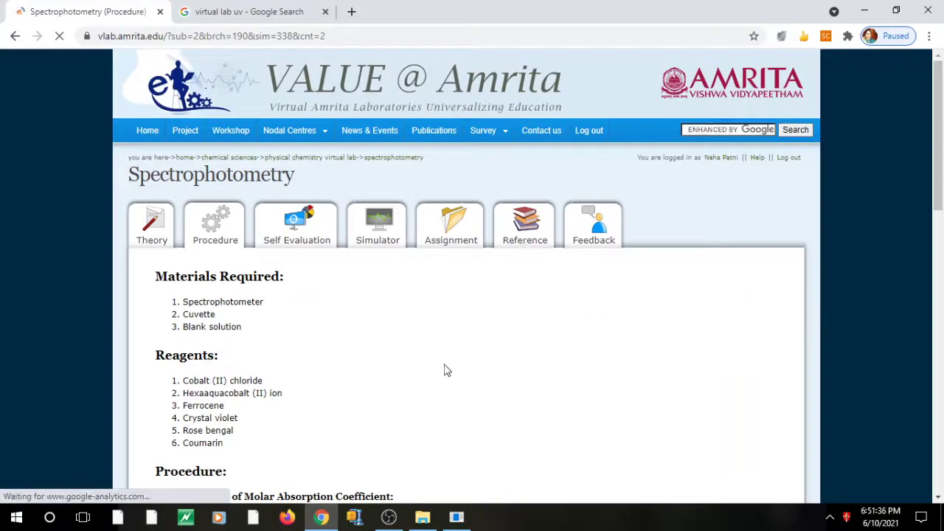
scroll(367, 392, down, 1)
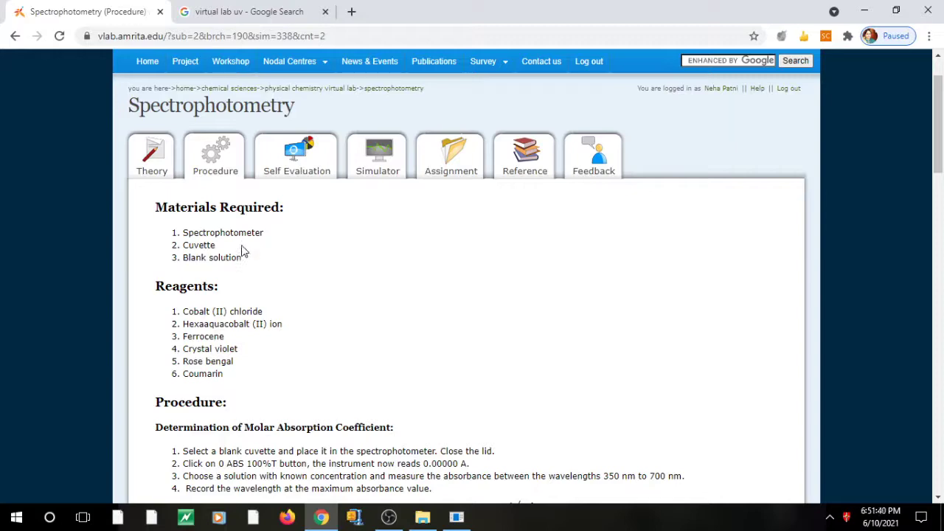
scroll(273, 321, down, 3)
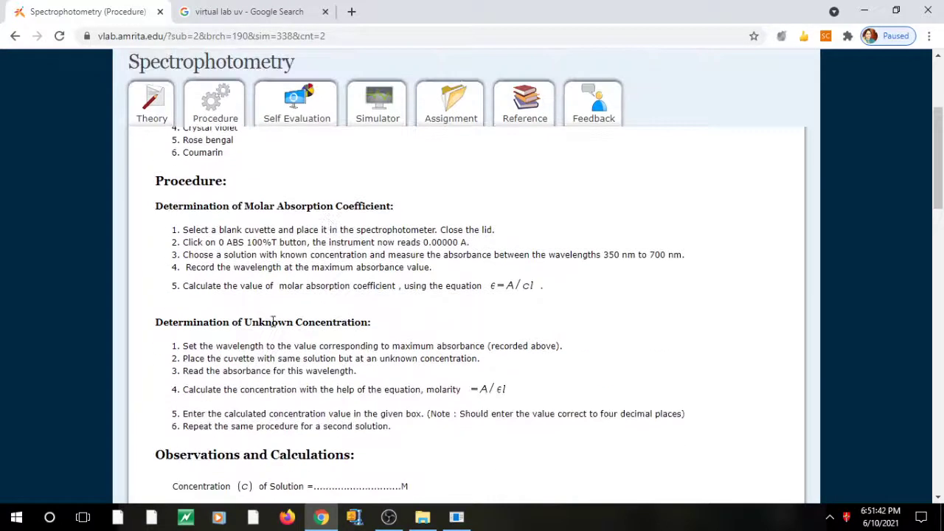
scroll(249, 243, up, 3)
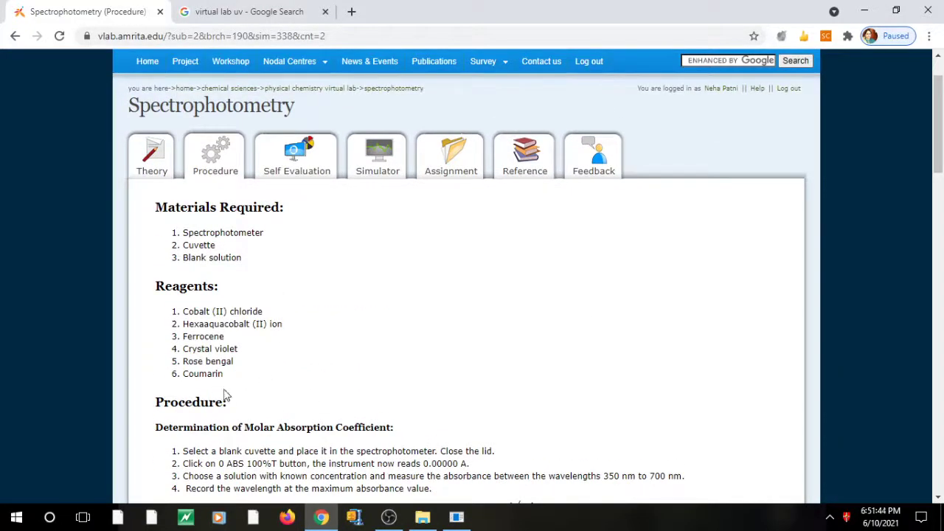
scroll(445, 398, down, 3)
scroll(479, 438, down, 5)
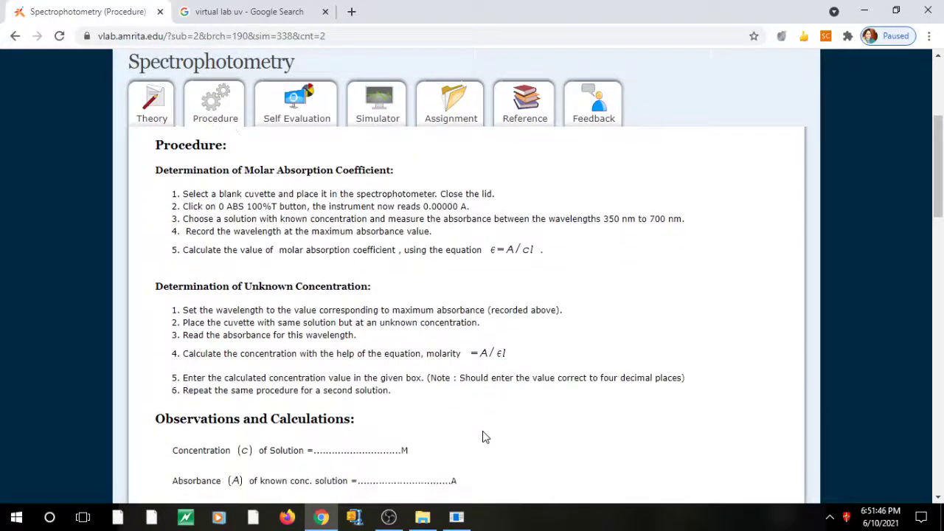
scroll(536, 436, down, 2)
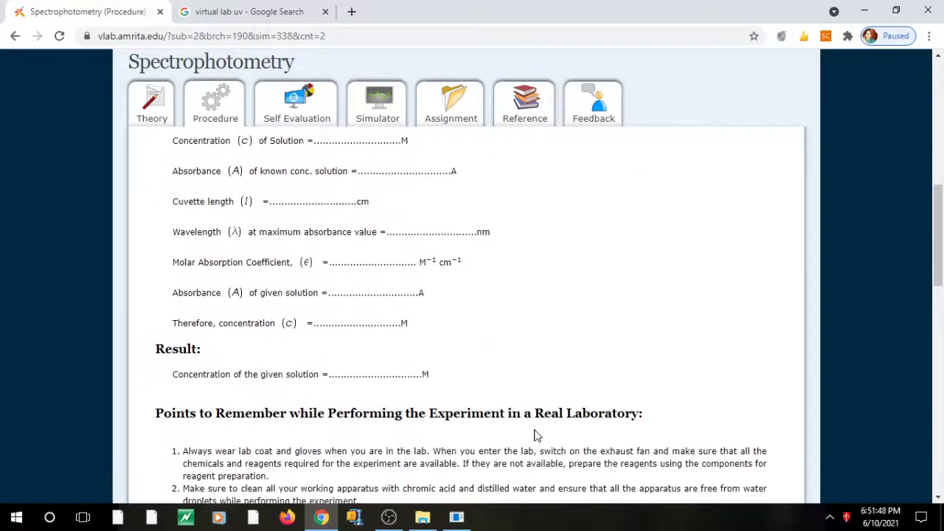
Step: Open the Spectrophotometry simulator and show it in full screen
scroll(536, 435, up, 10)
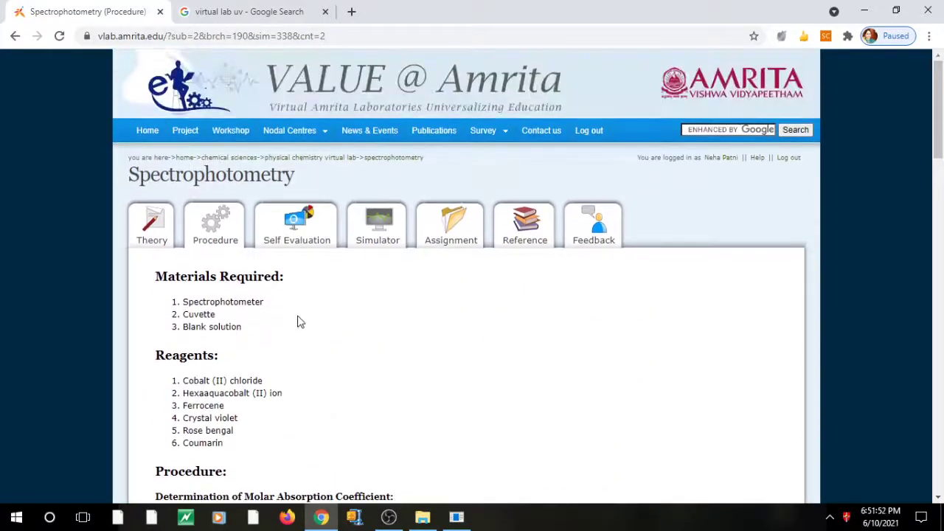
click(374, 244)
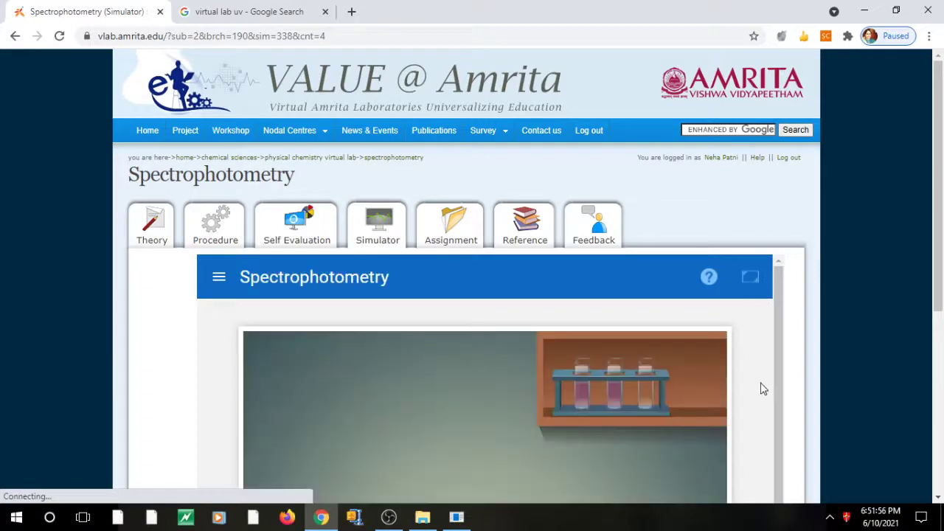
scroll(760, 386, down, 3)
scroll(760, 385, up, 3)
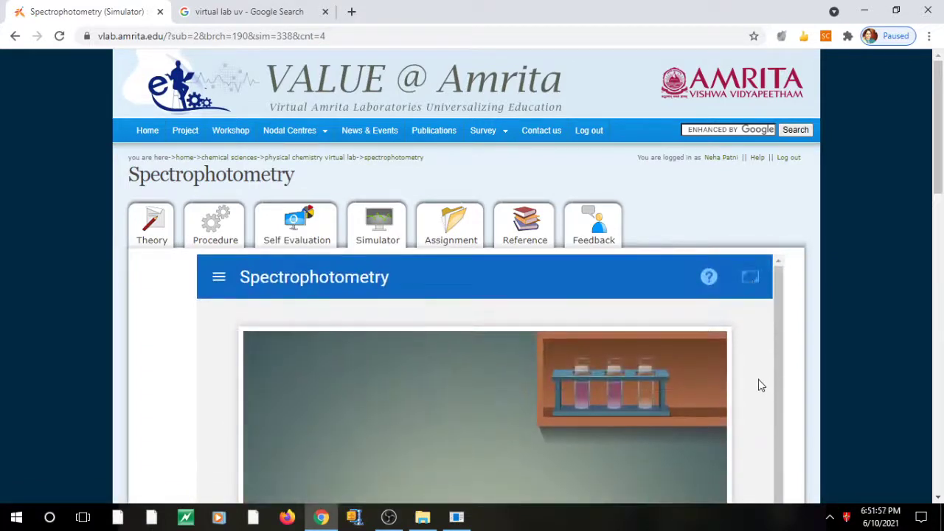
click(751, 279)
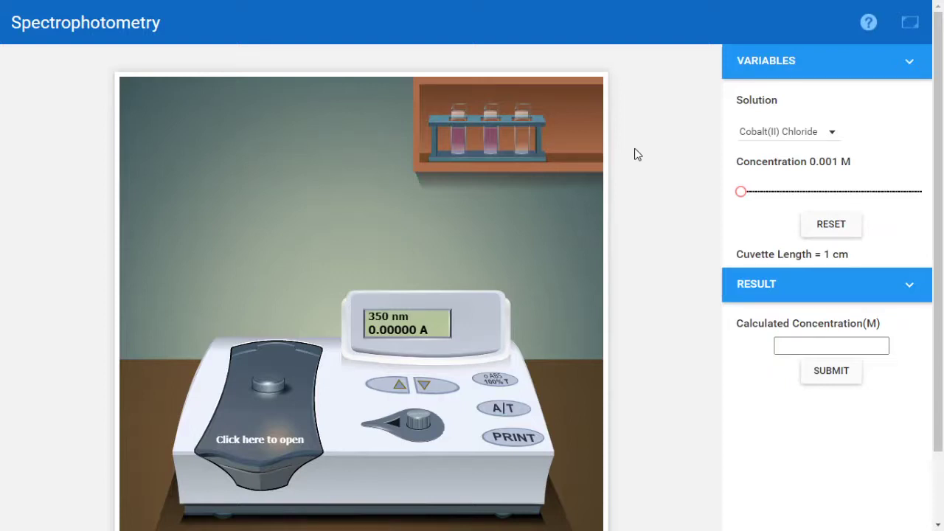
Step: Set the solution to Ferrocene at a concentration of 0.001 M and open the spectrophotometer's sample compartment lid
click(835, 141)
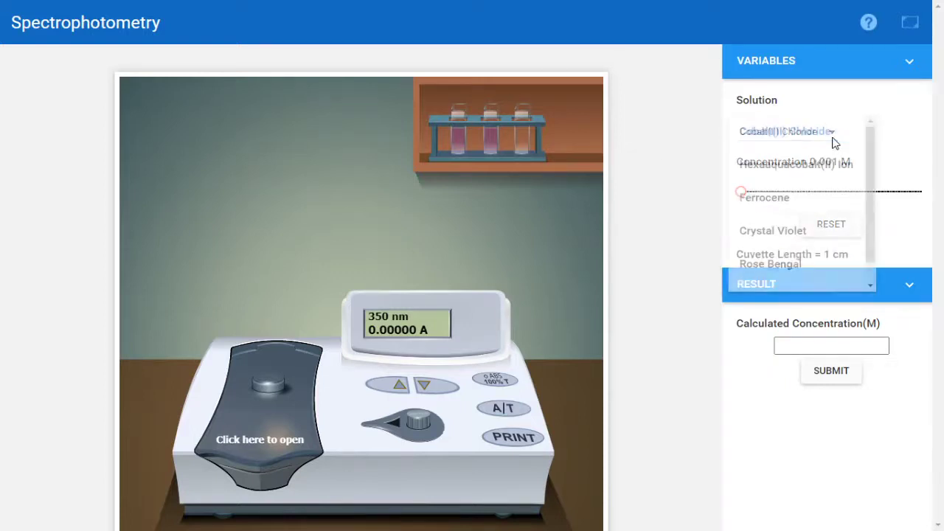
click(783, 201)
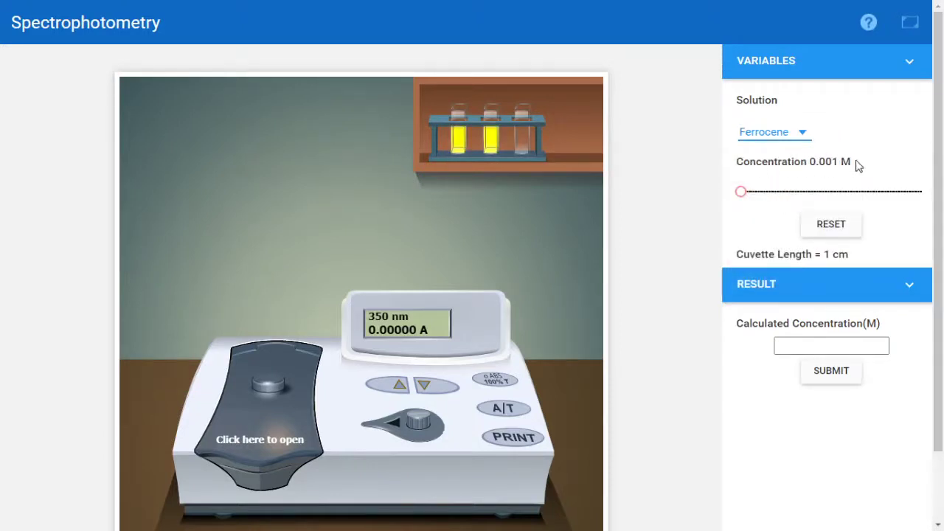
mouse_move(742, 193)
mouse_down()
mouse_move(808, 196)
mouse_move(730, 201)
mouse_up()
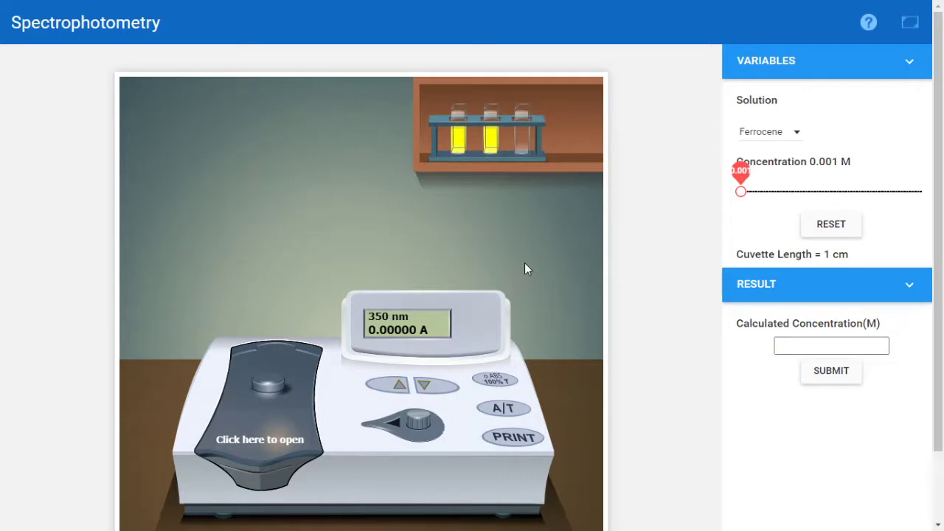
click(247, 449)
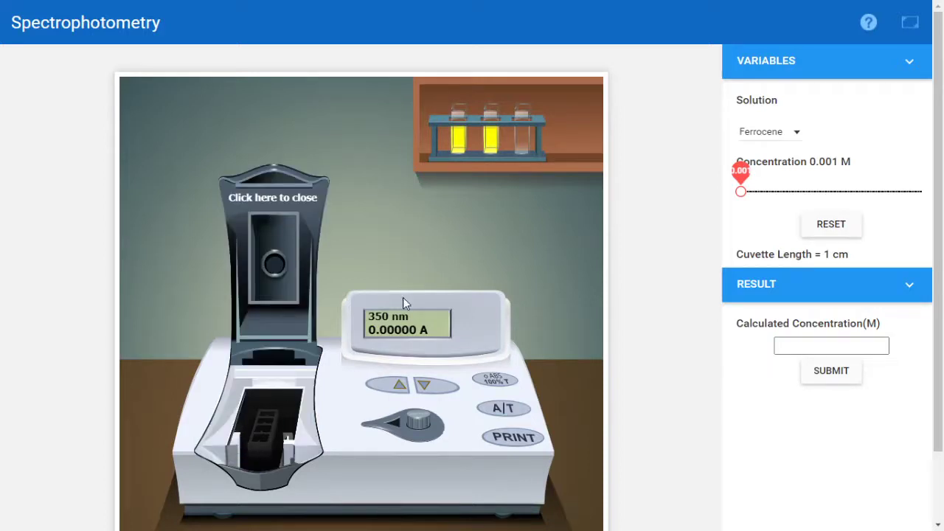
Step: Measure the absorbance of the colourless blank cuvette at 350 nm, then replace it with the known-concentration Ferrocene sample and measure that
click(522, 144)
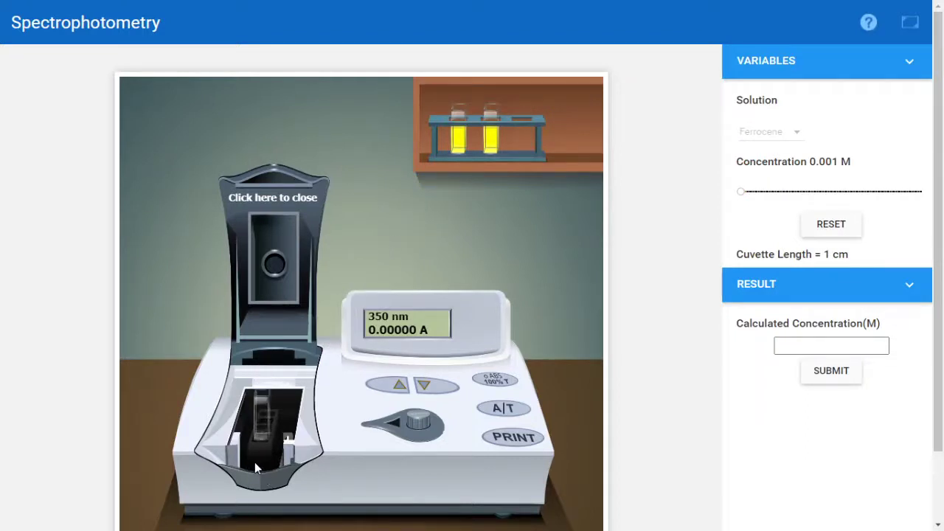
click(288, 211)
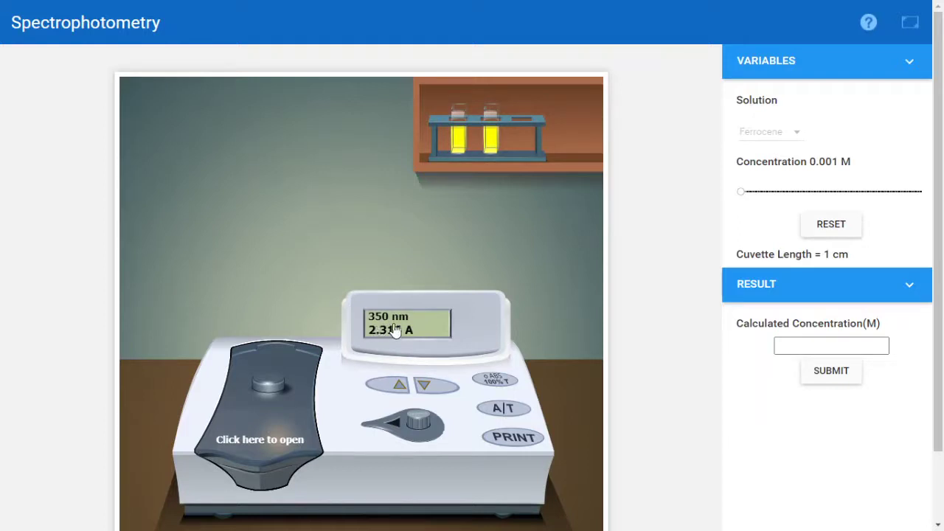
click(265, 443)
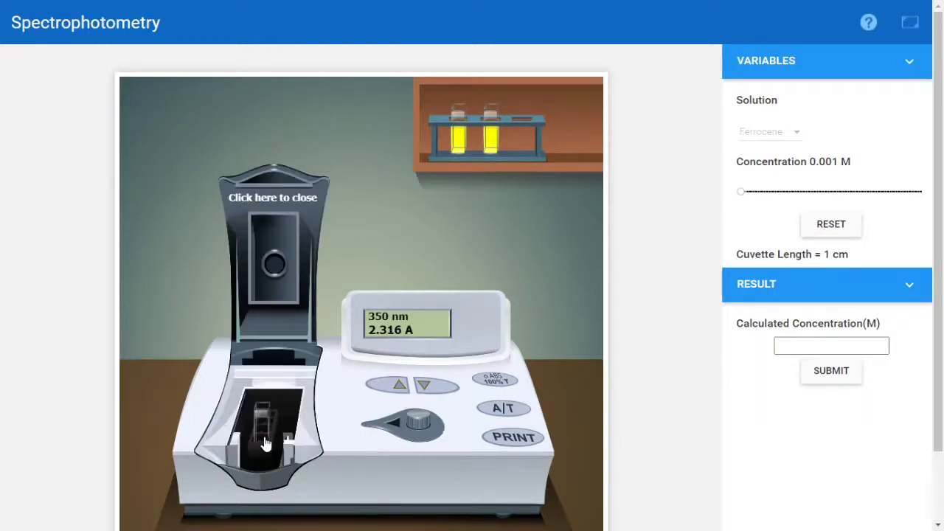
drag(262, 439, 575, 148)
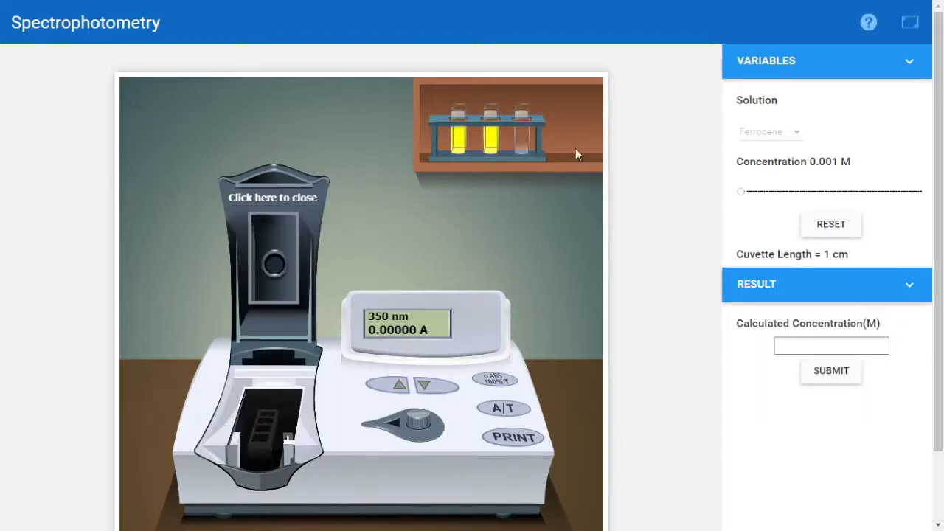
click(457, 150)
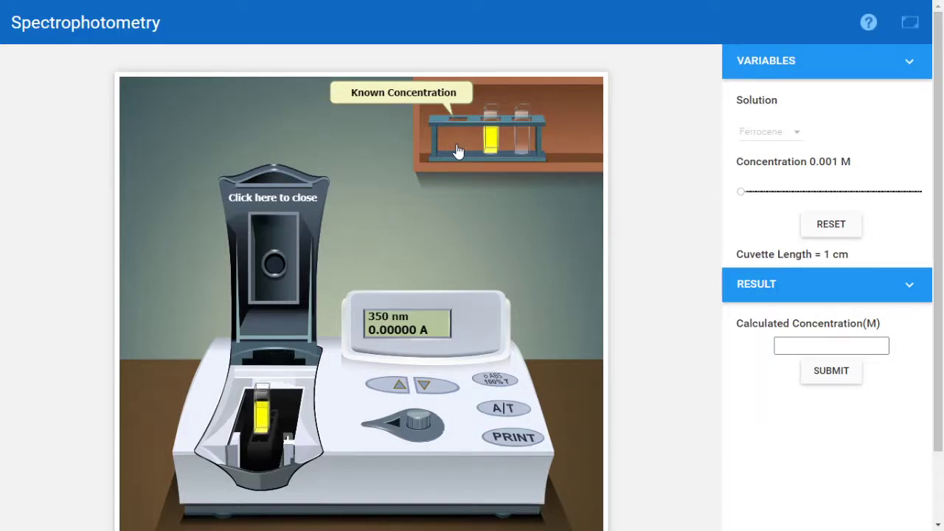
click(267, 208)
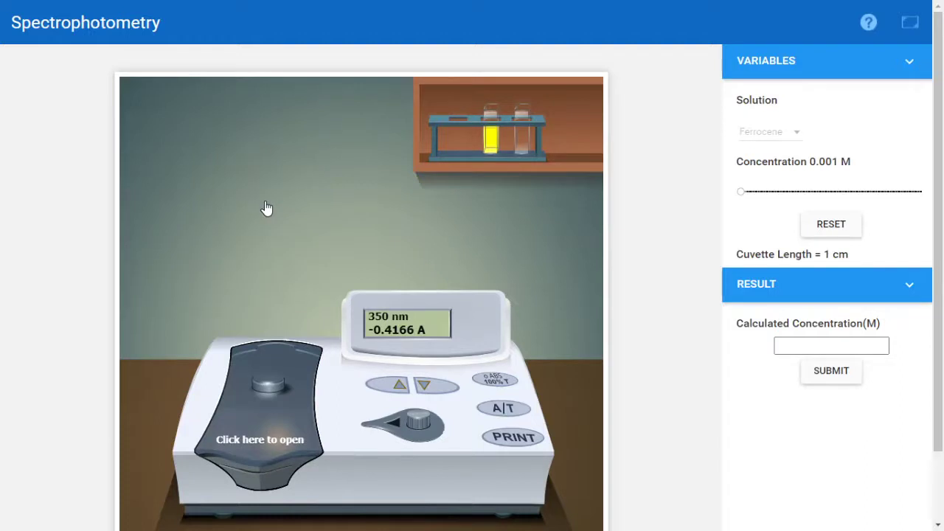
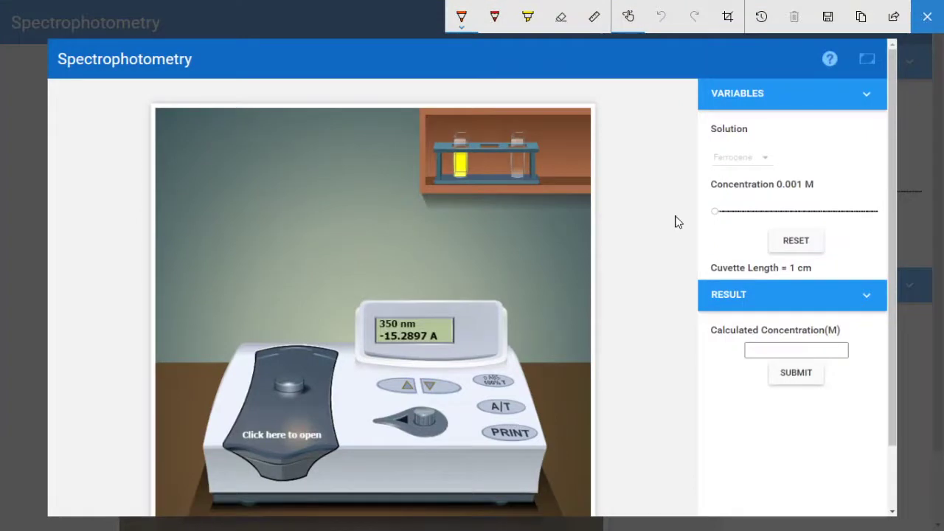
Step: Handwrite the underlined title Ferrocene above the captured simulator image, with Known as the left column heading and Unknown as the right one
mouse_move(291, 81)
mouse_down()
mouse_move(291, 108)
mouse_move(308, 78)
mouse_up()
drag(294, 92, 327, 88)
mouse_move(328, 101)
mouse_down()
mouse_move(341, 90)
mouse_move(398, 99)
mouse_move(383, 105)
mouse_up()
mouse_move(68, 89)
mouse_down()
mouse_move(66, 128)
mouse_move(64, 110)
mouse_up()
mouse_move(66, 109)
mouse_down()
mouse_move(85, 125)
mouse_move(99, 118)
mouse_up()
mouse_move(103, 108)
mouse_down()
mouse_move(101, 123)
mouse_move(136, 108)
mouse_up()
drag(132, 123, 146, 118)
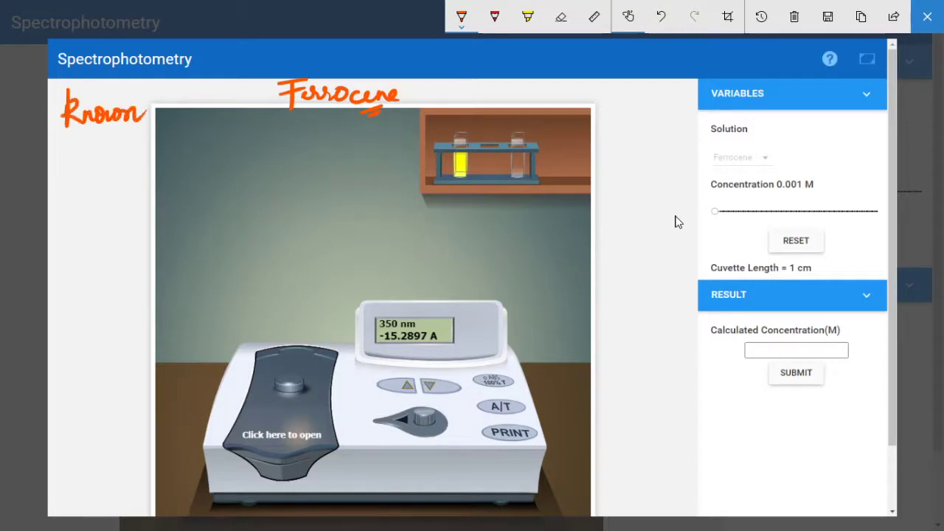
drag(606, 87, 632, 111)
mouse_move(639, 84)
mouse_down()
mouse_move(639, 109)
mouse_move(650, 109)
mouse_up()
mouse_move(652, 108)
mouse_down()
mouse_move(661, 98)
mouse_move(662, 110)
mouse_up()
drag(664, 99, 699, 100)
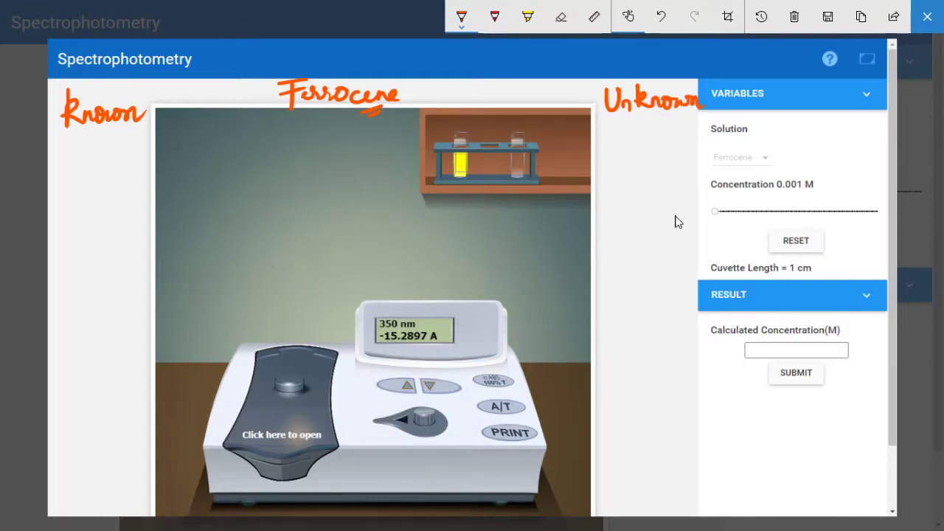
Step: Write the formula A = εcl under the Known heading and rearrange it below to εl = A/c
mouse_move(65, 143)
mouse_down()
mouse_move(60, 175)
mouse_move(72, 176)
mouse_up()
drag(62, 161, 84, 155)
mouse_move(72, 161)
mouse_down()
mouse_move(98, 148)
mouse_move(118, 168)
mouse_up()
drag(121, 167, 133, 168)
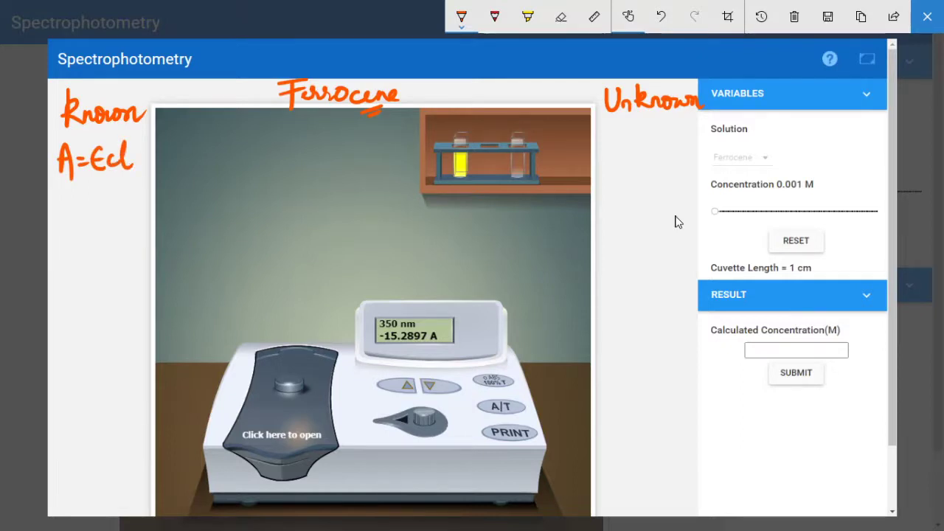
mouse_move(68, 196)
mouse_down()
mouse_move(56, 206)
mouse_move(69, 217)
mouse_up()
mouse_move(78, 194)
mouse_down()
mouse_move(75, 212)
mouse_move(86, 218)
mouse_up()
drag(88, 202, 99, 202)
mouse_move(87, 210)
mouse_down()
mouse_move(100, 210)
mouse_move(122, 181)
mouse_move(131, 213)
mouse_up()
drag(116, 201, 129, 201)
drag(107, 219, 137, 216)
drag(133, 230, 133, 244)
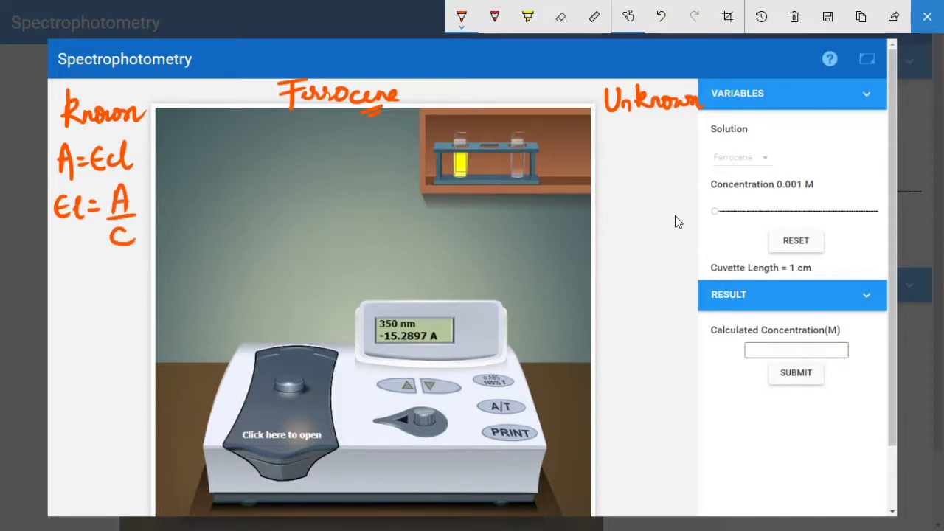
Step: Write the substituted fraction 0.4166 / 0.001 below the known sample's εl formula
drag(58, 271, 120, 275)
mouse_move(115, 267)
mouse_down()
mouse_move(115, 289)
mouse_move(125, 285)
mouse_up()
mouse_move(139, 265)
mouse_down()
mouse_move(132, 286)
mouse_move(141, 282)
mouse_up()
mouse_move(91, 299)
mouse_down()
mouse_move(139, 295)
mouse_move(89, 310)
mouse_move(102, 319)
mouse_up()
mouse_move(116, 310)
mouse_down()
mouse_move(109, 323)
mouse_move(116, 311)
mouse_up()
drag(127, 310, 138, 329)
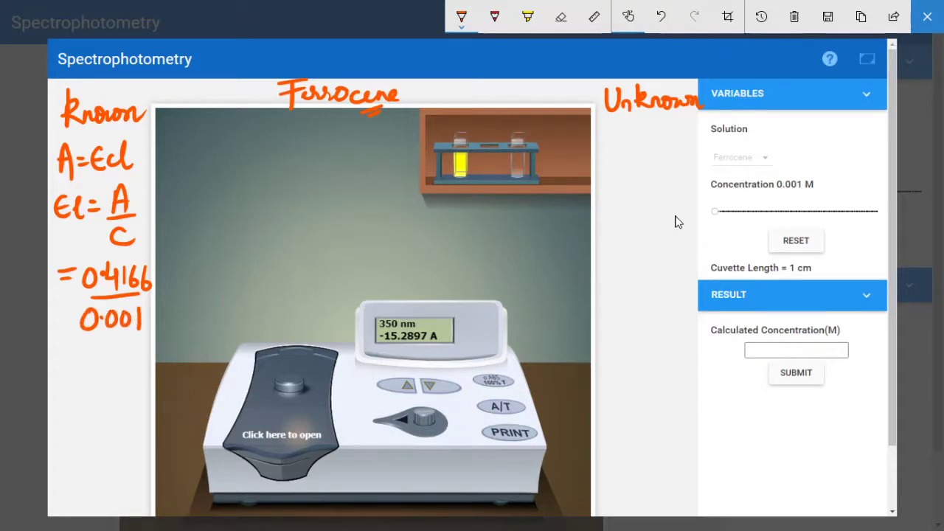
Step: Underline the 0.001 M concentration and write the known sample's εl result as 416.6
drag(777, 195, 812, 193)
drag(58, 377, 74, 376)
drag(60, 385, 95, 379)
mouse_move(90, 370)
mouse_down()
mouse_move(90, 395)
mouse_move(104, 388)
mouse_up()
mouse_move(120, 359)
mouse_down()
mouse_move(112, 383)
mouse_move(135, 385)
mouse_up()
click(125, 384)
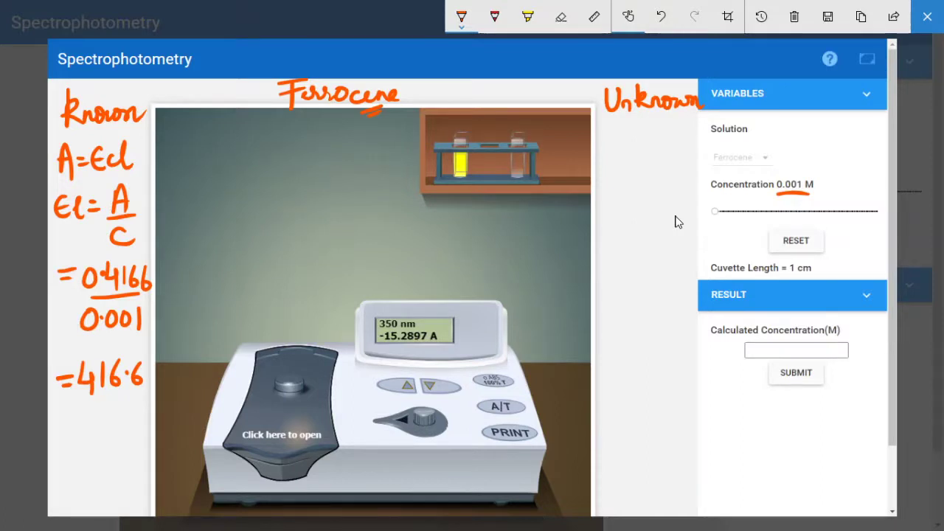
Step: Write the Beer-Lambert absorbance formula under the Unknown heading and rearrange it to c = A/(ε·l), with an equals sign below
mouse_move(609, 170)
mouse_down()
mouse_move(616, 145)
mouse_move(627, 169)
mouse_move(702, 162)
mouse_up()
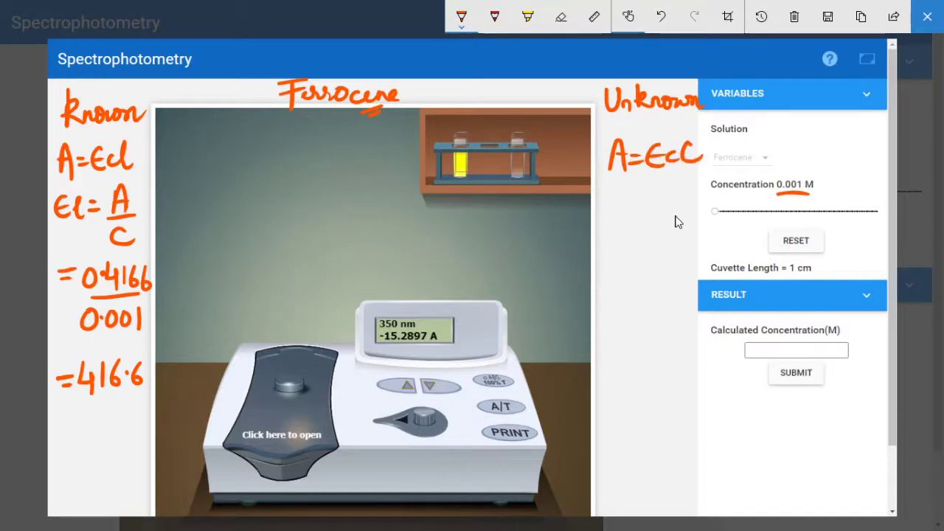
mouse_move(623, 202)
mouse_down()
mouse_move(625, 215)
mouse_move(646, 199)
mouse_up()
mouse_move(630, 210)
mouse_down()
mouse_move(683, 211)
mouse_move(680, 194)
mouse_up()
mouse_move(658, 220)
mouse_down()
mouse_move(697, 215)
mouse_move(663, 249)
mouse_move(686, 235)
mouse_move(690, 247)
mouse_up()
click(674, 238)
drag(599, 293, 613, 293)
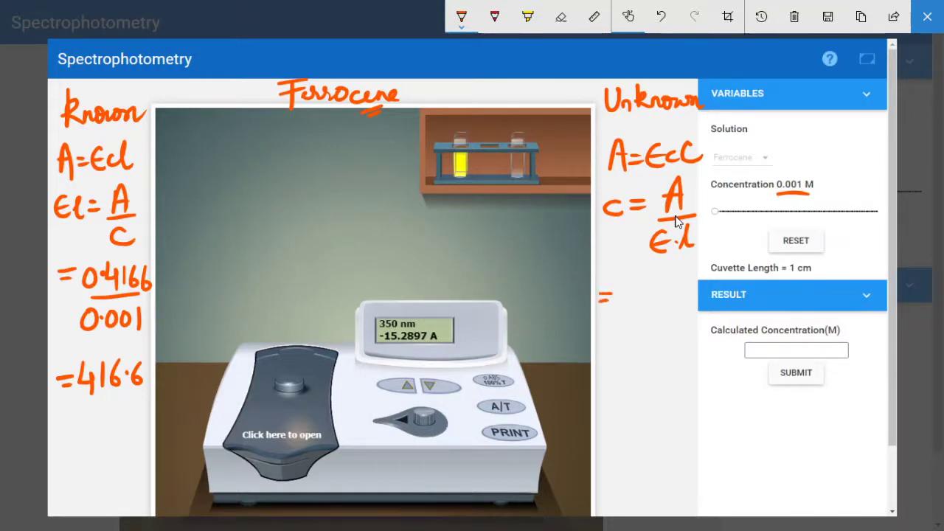
Step: Mark the displayed absorbance and the 416.6 result, and write the fraction 15.2897 / 416.6 in the Unknown calculation
mouse_move(426, 355)
mouse_down()
mouse_move(455, 341)
mouse_move(459, 351)
mouse_up()
drag(624, 283, 624, 306)
mouse_move(643, 284)
mouse_down()
mouse_move(633, 307)
mouse_move(694, 305)
mouse_up()
click(650, 302)
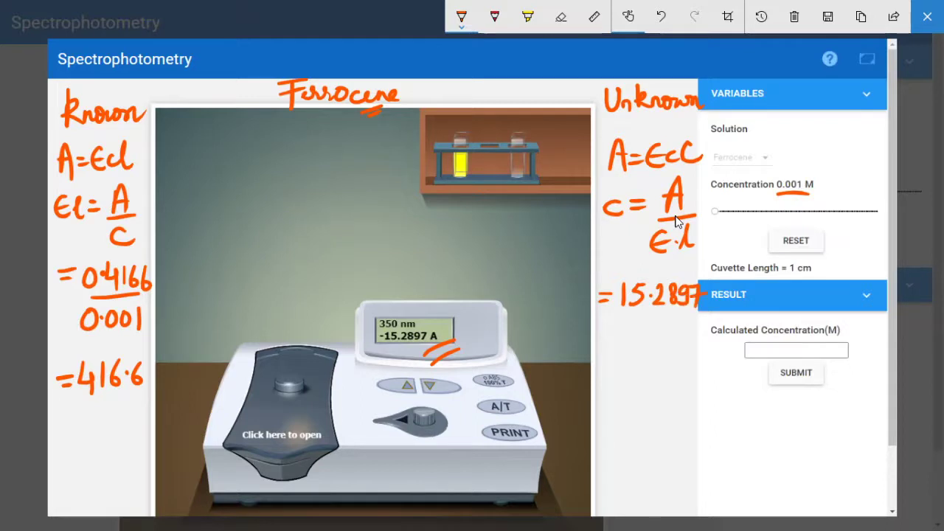
drag(620, 316, 688, 312)
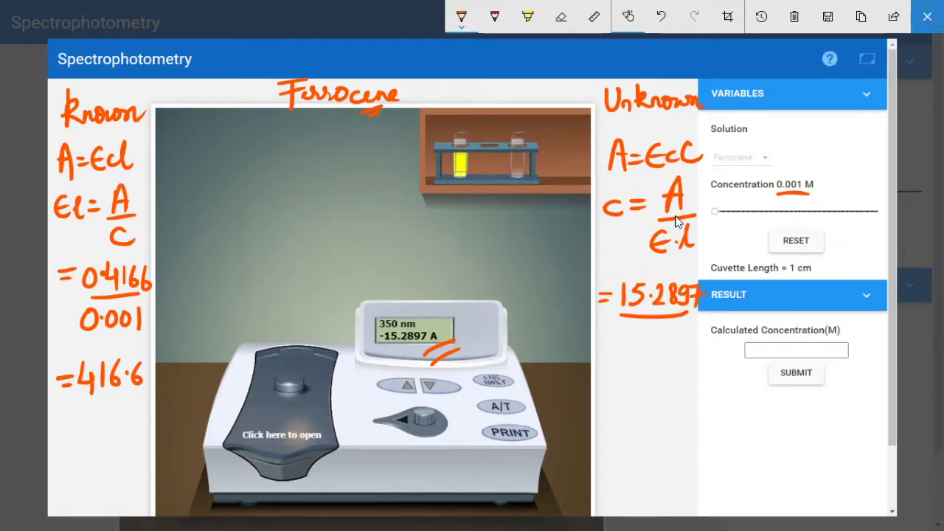
drag(95, 405, 136, 385)
drag(90, 422, 131, 406)
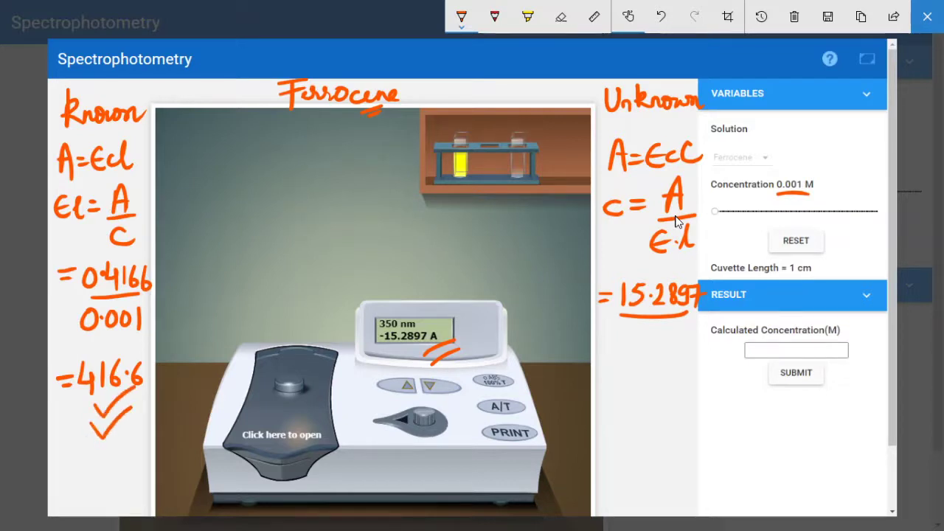
mouse_move(615, 329)
mouse_down()
mouse_move(611, 346)
mouse_move(628, 345)
mouse_up()
drag(624, 337, 624, 357)
drag(633, 333, 635, 359)
mouse_move(651, 335)
mouse_down()
mouse_move(643, 360)
mouse_move(670, 348)
mouse_up()
click(658, 349)
Step: Write the unknown sample's concentration result as = 0.0367 below the fraction
mouse_move(612, 402)
mouse_down()
mouse_move(631, 399)
mouse_move(633, 410)
mouse_up()
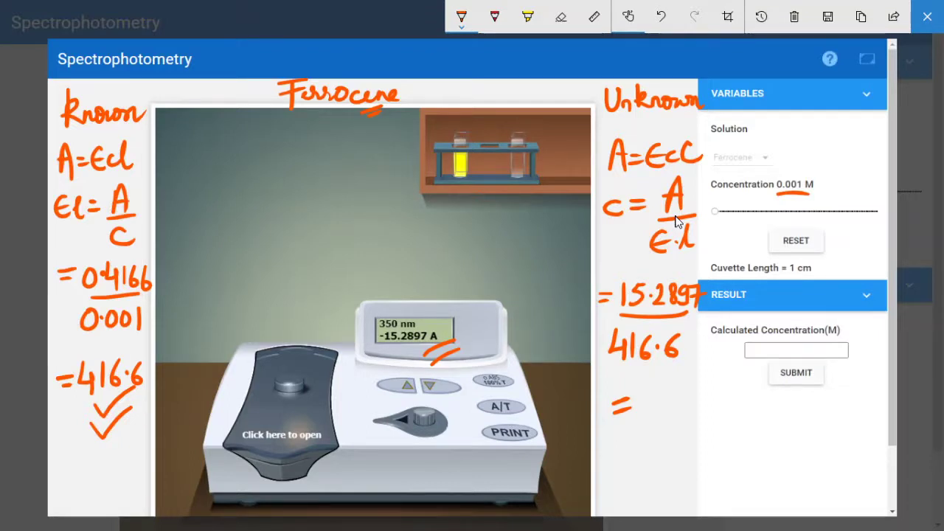
mouse_move(653, 396)
mouse_down()
mouse_move(664, 409)
mouse_move(675, 399)
mouse_up()
drag(695, 395, 696, 415)
drag(721, 390, 714, 415)
mouse_move(730, 392)
mouse_down()
mouse_move(744, 398)
mouse_move(738, 420)
mouse_up()
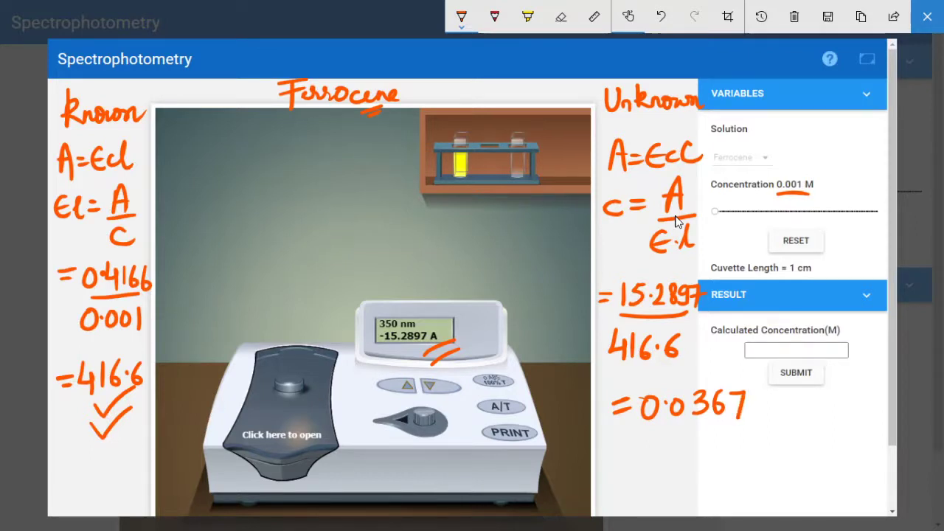
drag(761, 396, 758, 398)
Step: Close the annotated capture, switch back to the simulator in Chrome and submit 0.03670 as the calculated concentration
click(927, 17)
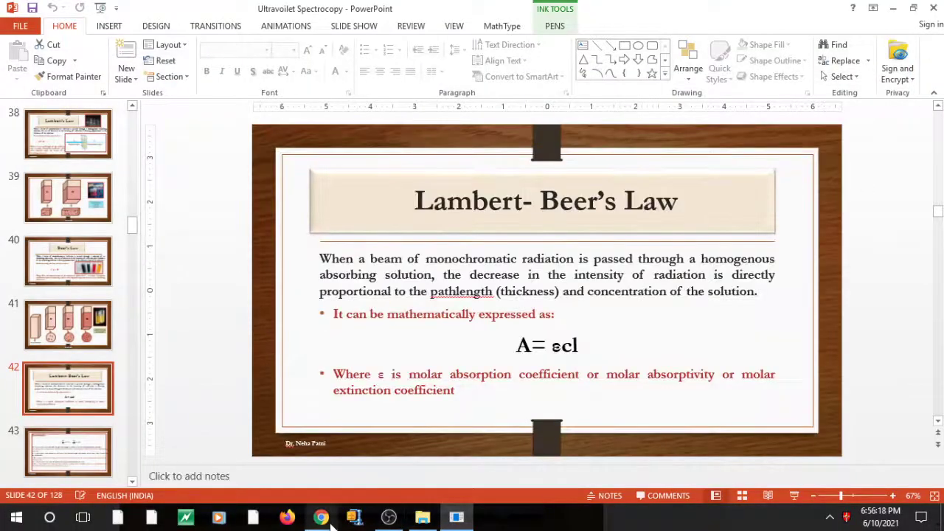
click(330, 520)
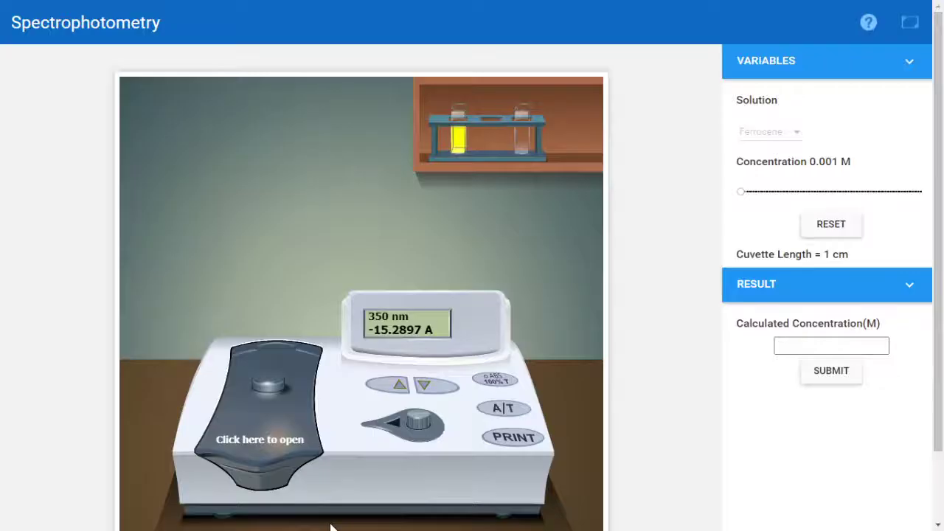
click(809, 347)
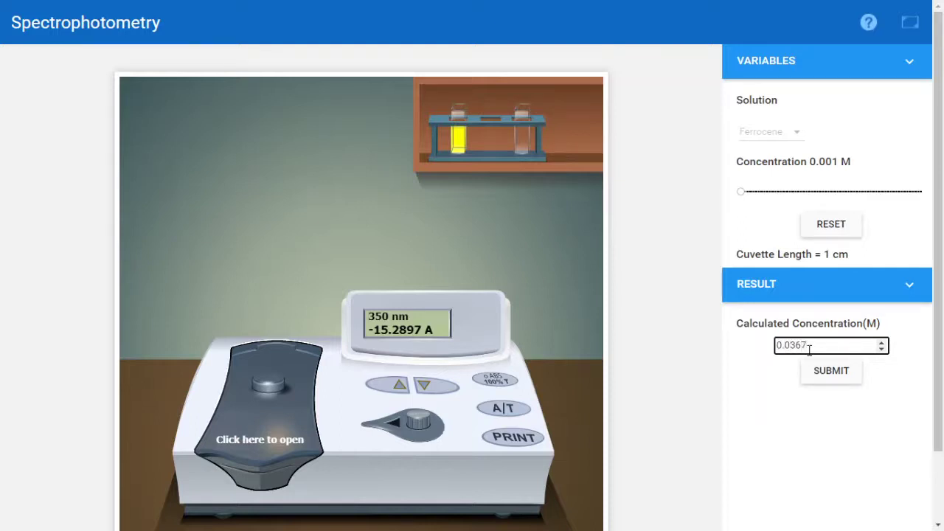
click(817, 375)
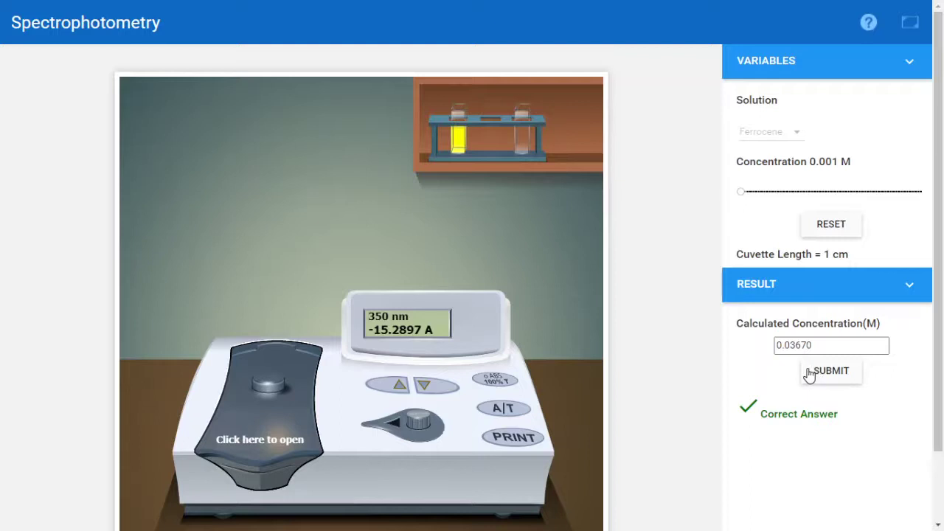
Step: Reset the experiment with Cobalt(II) Chloride at 0.001 M, then measure the blank cuvette's absorbance and return it to the rack
click(852, 231)
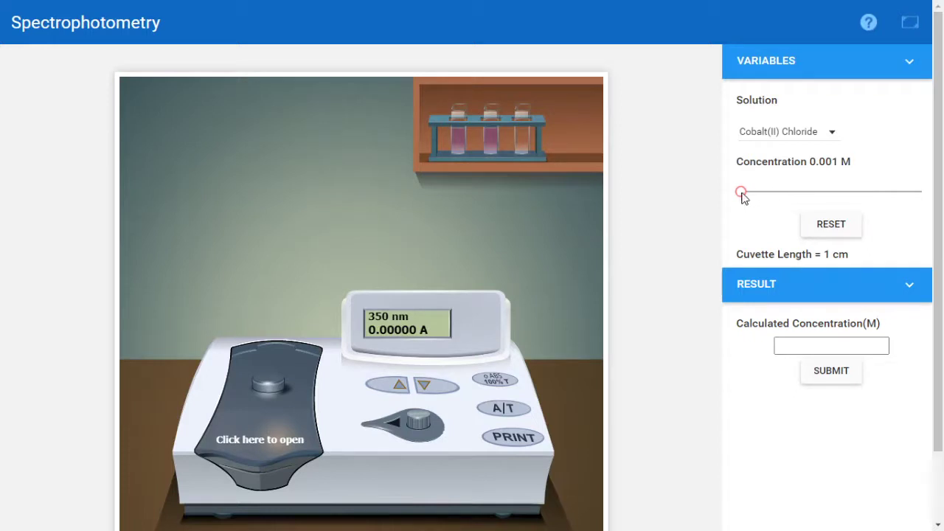
click(237, 446)
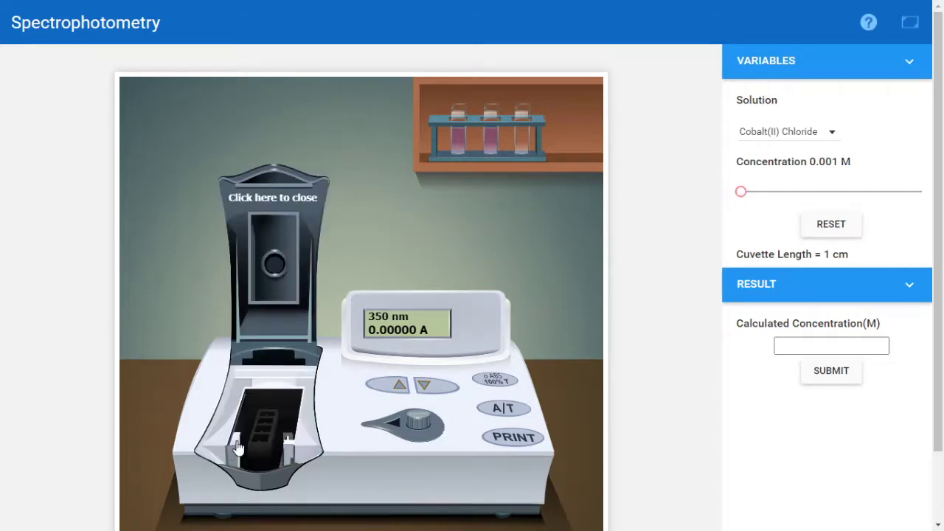
click(523, 150)
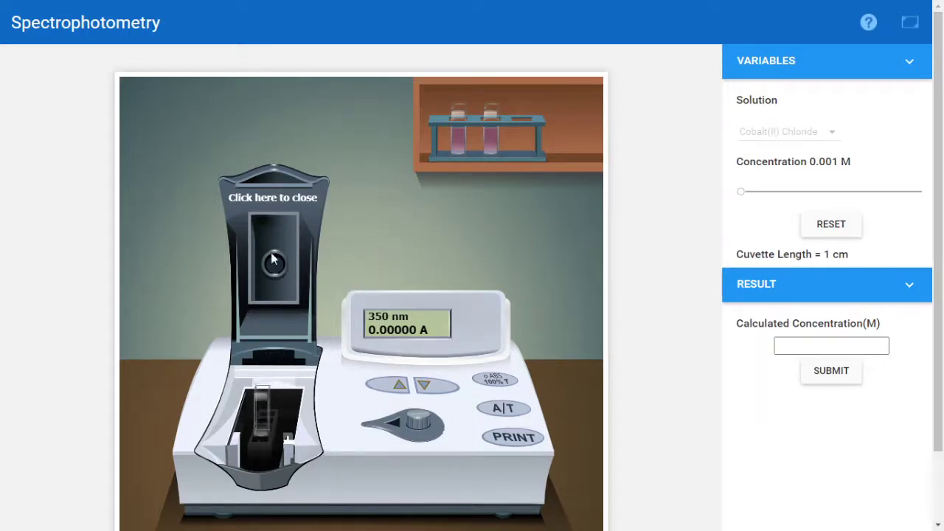
click(287, 211)
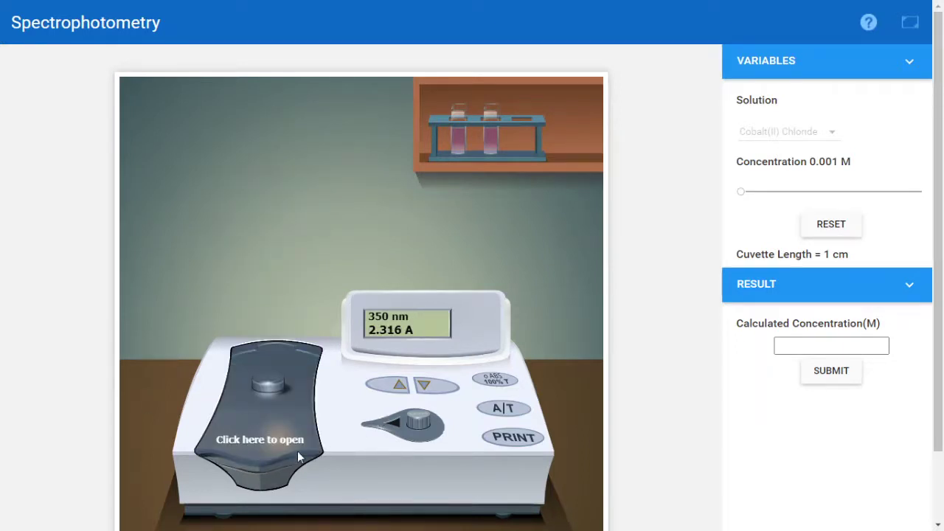
click(248, 445)
click(265, 441)
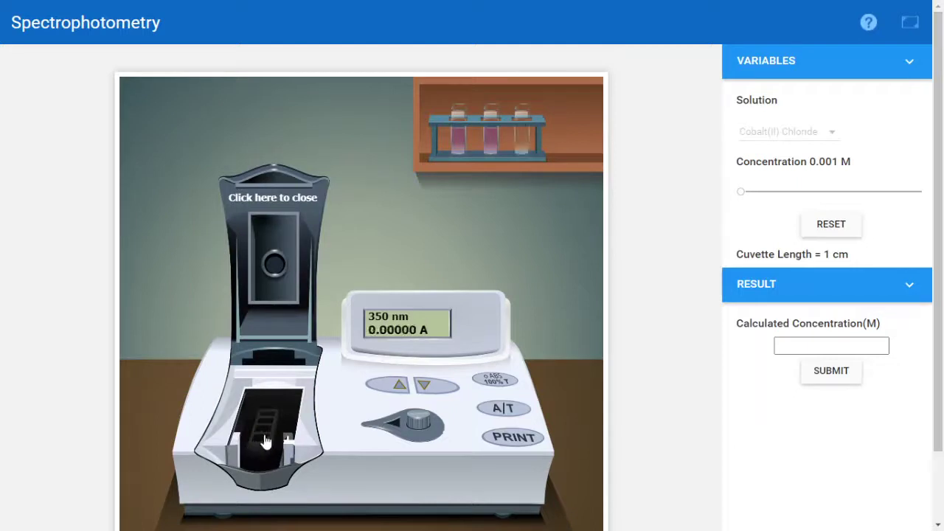
Step: Measure the absorbance of the known-concentration Cobalt(II) Chloride sample at 350 nm and return its cuvette to the rack
click(460, 150)
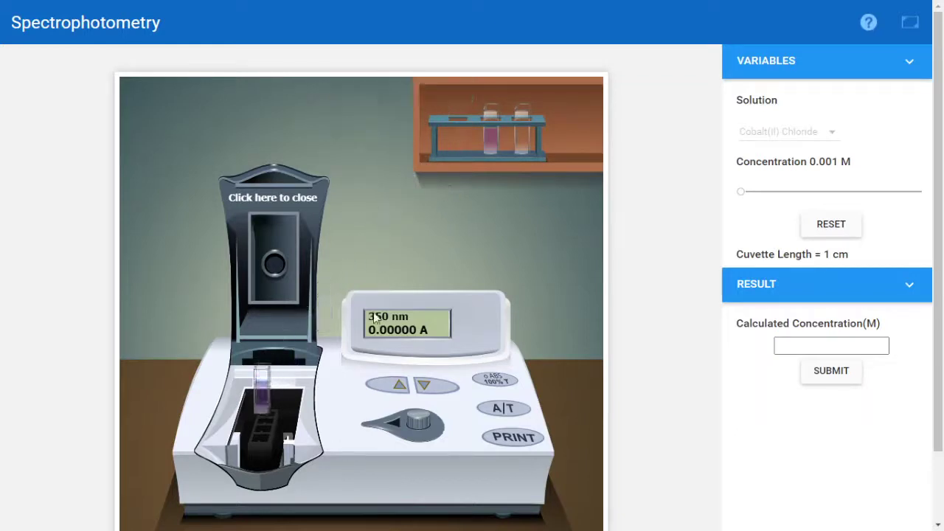
click(277, 206)
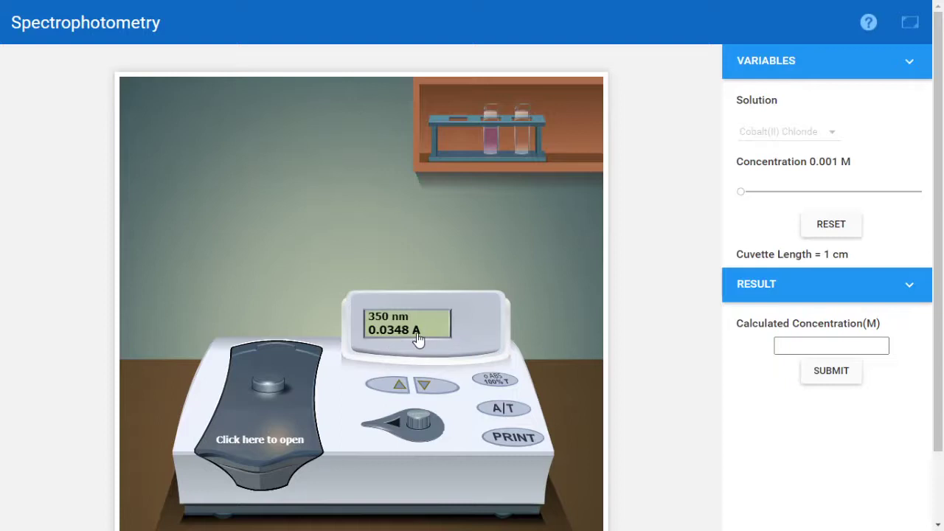
click(254, 450)
click(260, 437)
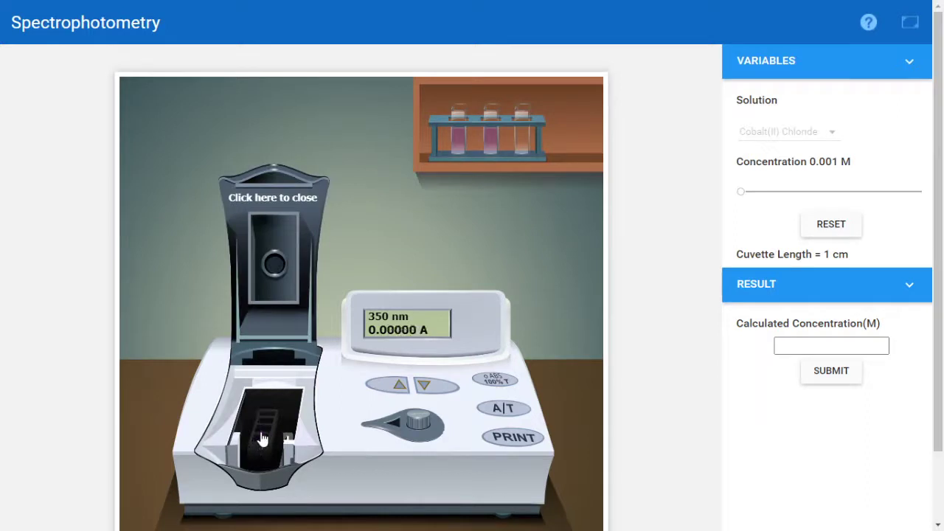
Step: Measure the absorbance of the unknown Cobalt(II) Chloride sample at 350 nm and capture the screen for handwritten annotation
click(487, 146)
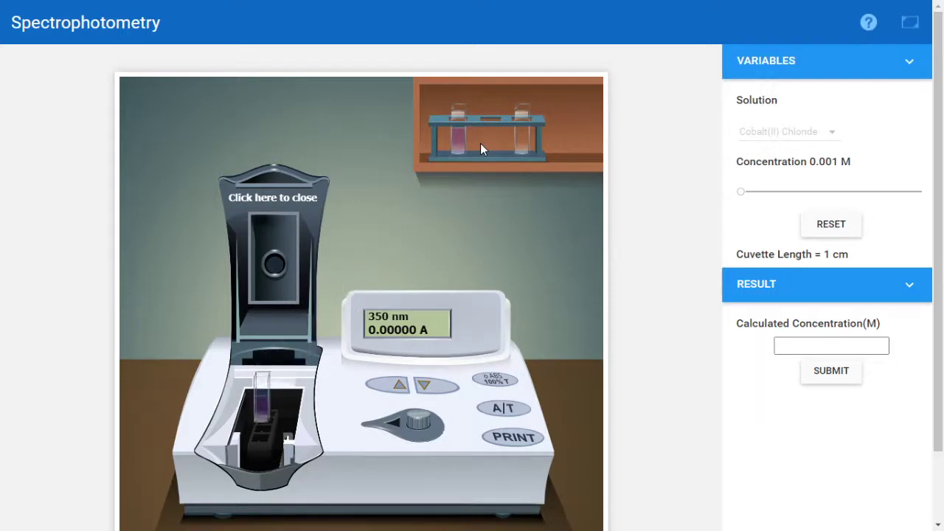
click(263, 200)
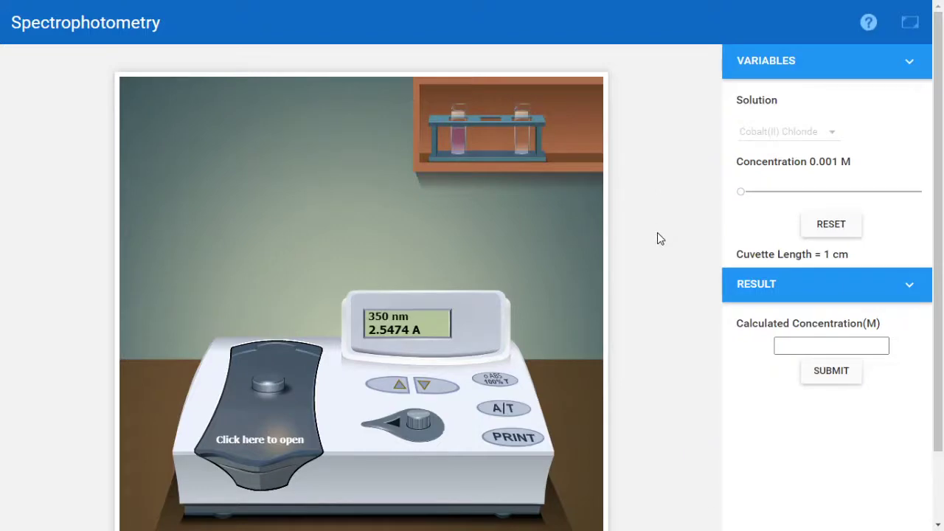
key(super+w)
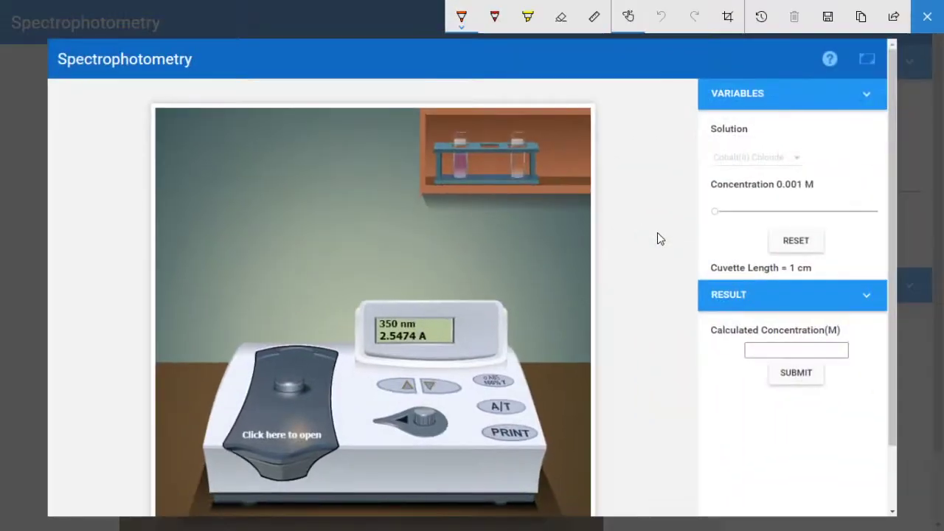
Step: Handwrite the headings known and unknown beside the instrument, with A = εcl and εl = A/C under known
mouse_move(65, 89)
mouse_down()
mouse_move(83, 111)
mouse_move(149, 98)
mouse_up()
mouse_move(597, 87)
mouse_down()
mouse_move(620, 102)
mouse_move(643, 83)
mouse_move(645, 100)
mouse_move(699, 83)
mouse_up()
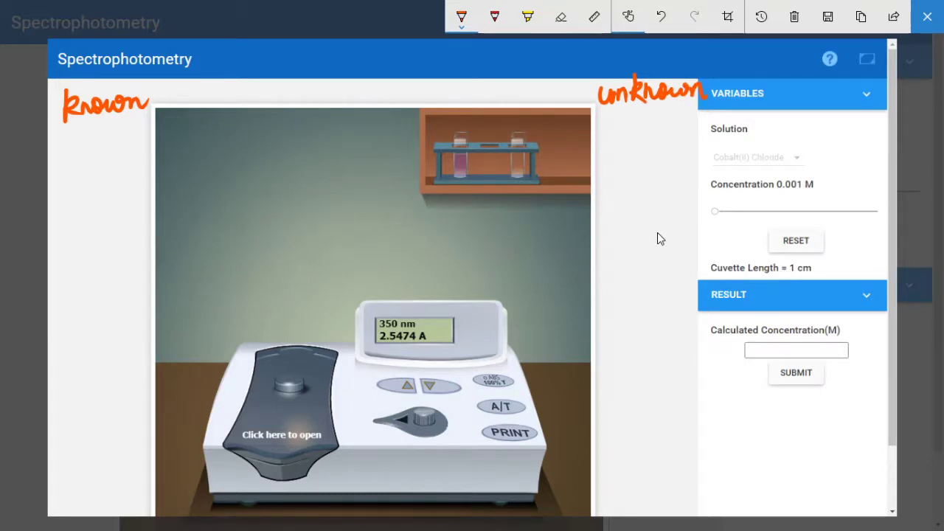
mouse_move(59, 173)
mouse_down()
mouse_move(75, 170)
mouse_move(72, 152)
mouse_up()
drag(79, 156, 92, 154)
mouse_move(78, 166)
mouse_down()
mouse_move(114, 146)
mouse_move(133, 166)
mouse_up()
drag(141, 132, 149, 166)
mouse_move(72, 196)
mouse_down()
mouse_move(74, 223)
mouse_move(93, 223)
mouse_move(101, 205)
mouse_up()
mouse_move(89, 213)
mouse_down()
mouse_move(103, 212)
mouse_move(121, 189)
mouse_move(130, 221)
mouse_up()
mouse_move(115, 211)
mouse_down()
mouse_move(128, 210)
mouse_move(135, 227)
mouse_up()
drag(137, 241, 140, 253)
Step: Underline the 0.001 M concentration and handwrite the known sample's calculation = 0.0348 / 0.001 = 34.8
mouse_move(58, 305)
mouse_down()
mouse_move(71, 302)
mouse_move(72, 315)
mouse_move(91, 295)
mouse_move(112, 301)
mouse_up()
click(103, 310)
mouse_move(130, 290)
mouse_down()
mouse_move(140, 293)
mouse_move(130, 310)
mouse_up()
drag(148, 284, 147, 292)
drag(84, 322, 159, 315)
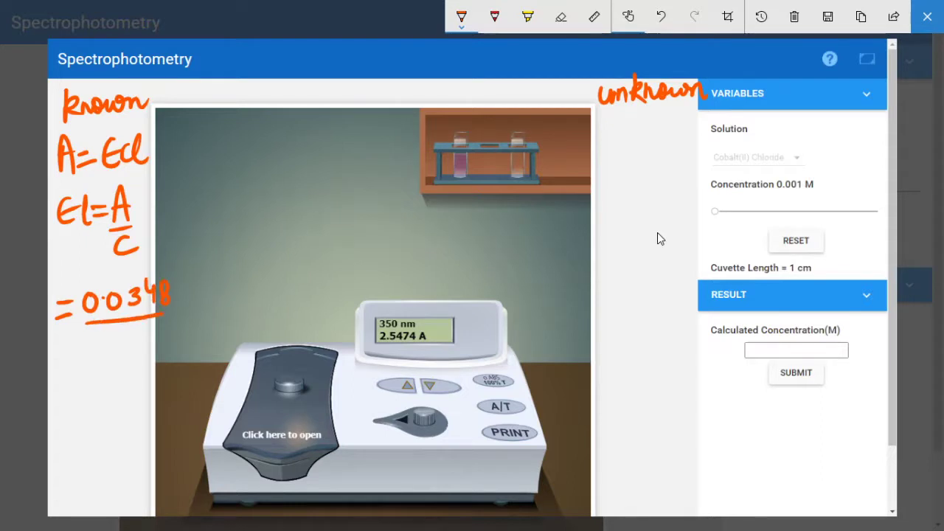
drag(774, 199, 828, 193)
mouse_move(88, 343)
mouse_down()
mouse_move(134, 343)
mouse_move(149, 362)
mouse_up()
click(101, 357)
mouse_move(53, 402)
mouse_down()
mouse_move(77, 397)
mouse_move(75, 405)
mouse_move(99, 410)
mouse_move(129, 401)
mouse_up()
click(135, 399)
mouse_move(124, 388)
mouse_down()
mouse_move(122, 411)
mouse_move(152, 398)
mouse_up()
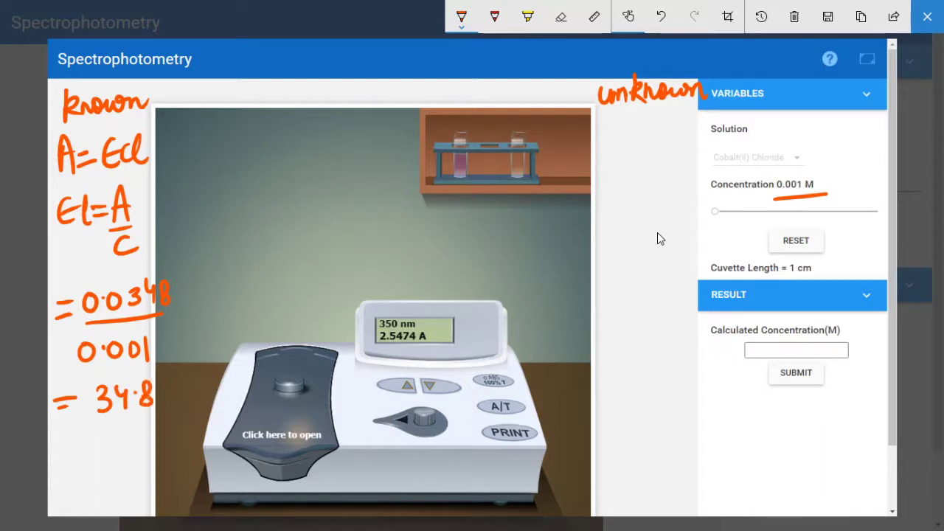
Step: Handwrite A = εcl and the rearranged formula C = A/(ε·l) under the unknown heading
mouse_move(618, 127)
mouse_down()
mouse_move(611, 161)
mouse_move(630, 160)
mouse_up()
click(639, 144)
drag(615, 146, 649, 143)
drag(631, 155, 649, 153)
mouse_move(665, 134)
mouse_down()
mouse_move(666, 156)
mouse_move(667, 144)
mouse_up()
drag(680, 138, 679, 152)
mouse_move(694, 127)
mouse_down()
mouse_move(691, 152)
mouse_move(699, 156)
mouse_up()
mouse_move(614, 209)
mouse_down()
mouse_move(602, 212)
mouse_move(611, 228)
mouse_up()
mouse_move(618, 215)
mouse_down()
mouse_move(677, 219)
mouse_move(674, 208)
mouse_up()
mouse_move(649, 222)
mouse_down()
mouse_move(683, 222)
mouse_move(668, 262)
mouse_up()
drag(649, 252, 695, 259)
click(673, 253)
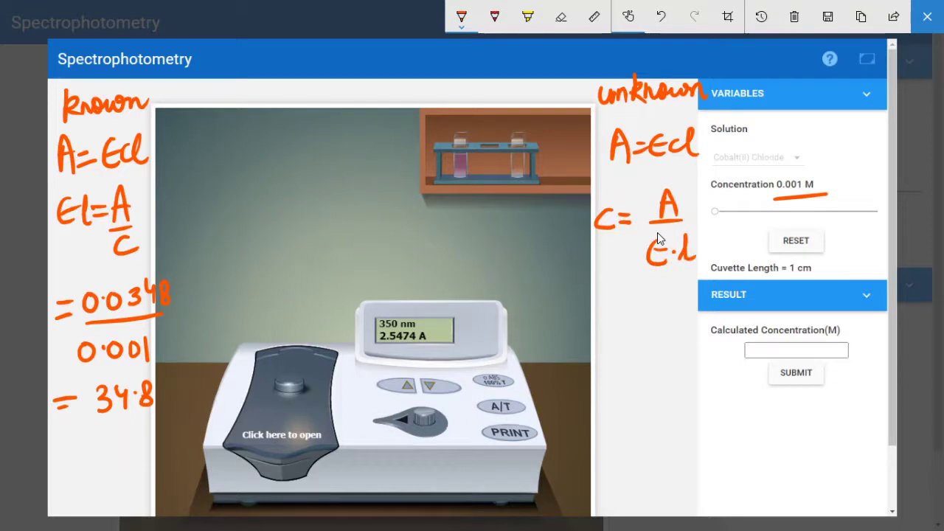
Step: Mark the absorbance reading, underline the 34.8 result and handwrite = 2.5474 / 34.8 for the unknown sample
drag(620, 319, 642, 324)
drag(417, 355, 448, 338)
drag(427, 362, 454, 344)
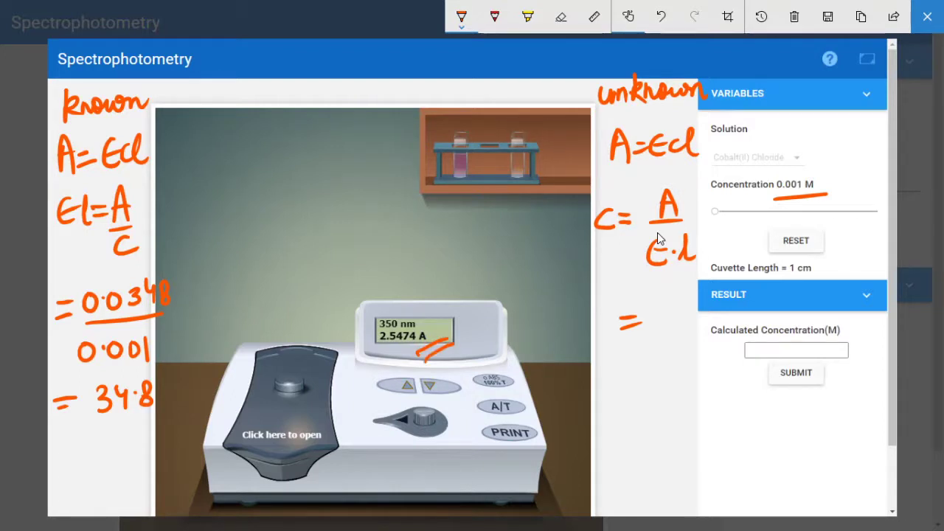
mouse_move(614, 353)
mouse_down()
mouse_move(633, 366)
mouse_move(654, 361)
mouse_move(664, 340)
mouse_move(686, 339)
mouse_move(681, 360)
mouse_move(702, 360)
mouse_up()
drag(614, 383, 695, 368)
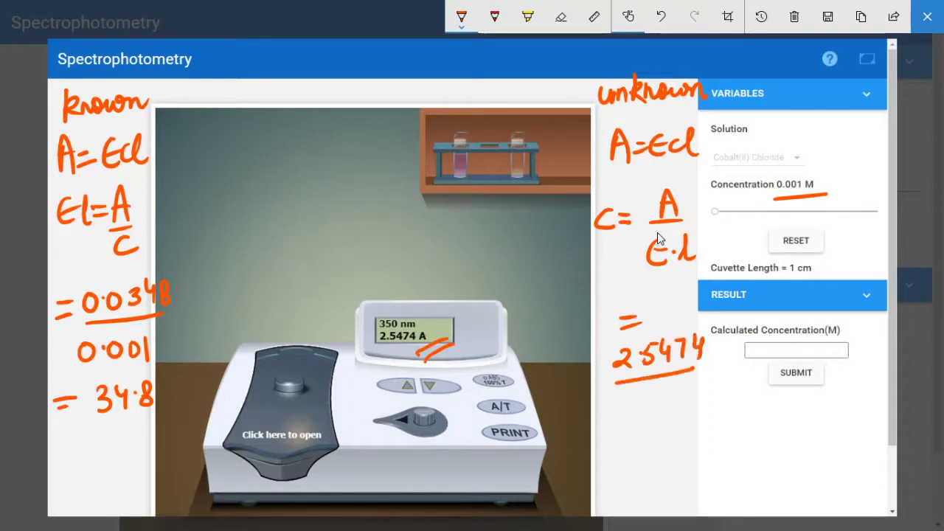
drag(108, 436, 141, 431)
mouse_move(629, 391)
mouse_down()
mouse_move(632, 415)
mouse_move(665, 399)
mouse_up()
drag(661, 391, 661, 410)
click(672, 399)
drag(693, 382, 691, 385)
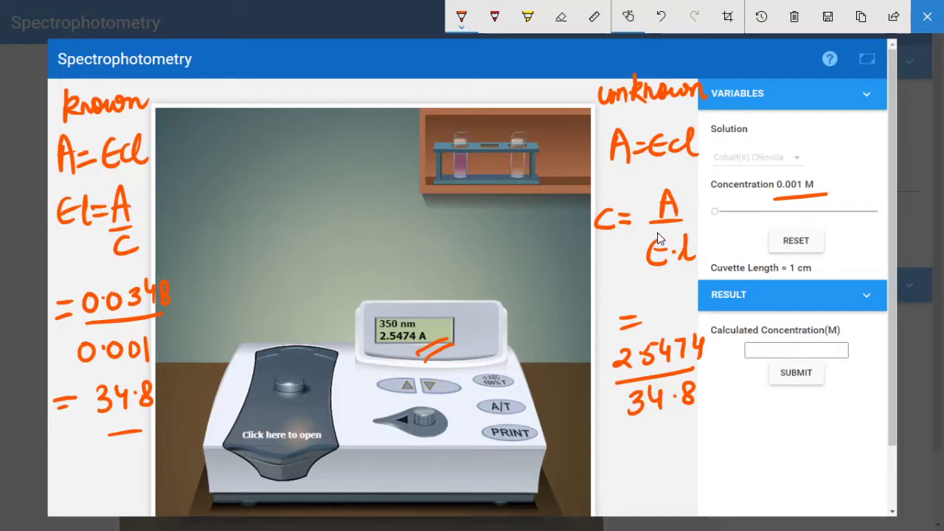
Step: Handwrite the quotient below the unknown's fraction, return to the simulator and submit 0.07320 as the calculated concentration
mouse_move(645, 446)
mouse_down()
mouse_move(668, 444)
mouse_move(673, 456)
mouse_up()
mouse_move(695, 441)
mouse_down()
mouse_move(687, 457)
mouse_move(696, 441)
mouse_move(733, 441)
mouse_up()
click(714, 445)
mouse_move(745, 440)
mouse_down()
mouse_move(751, 459)
mouse_move(798, 457)
mouse_move(819, 435)
mouse_up()
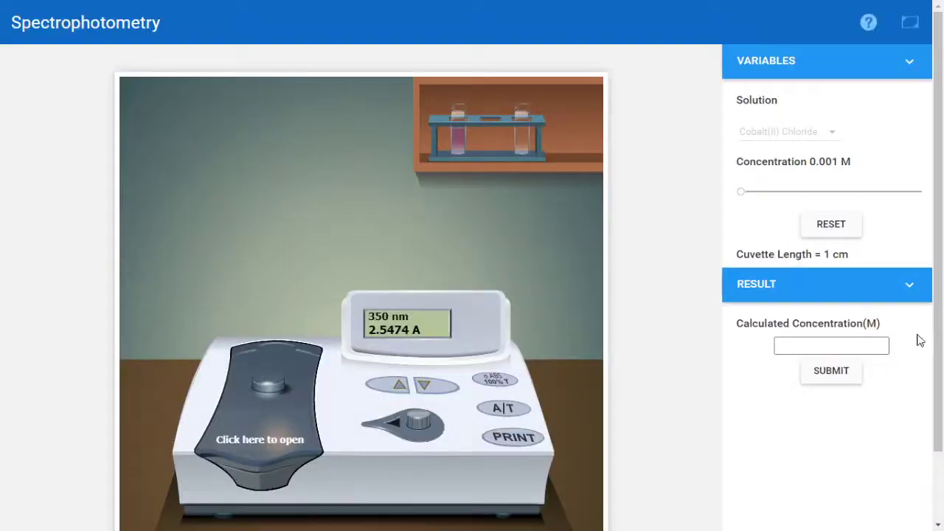
click(821, 345)
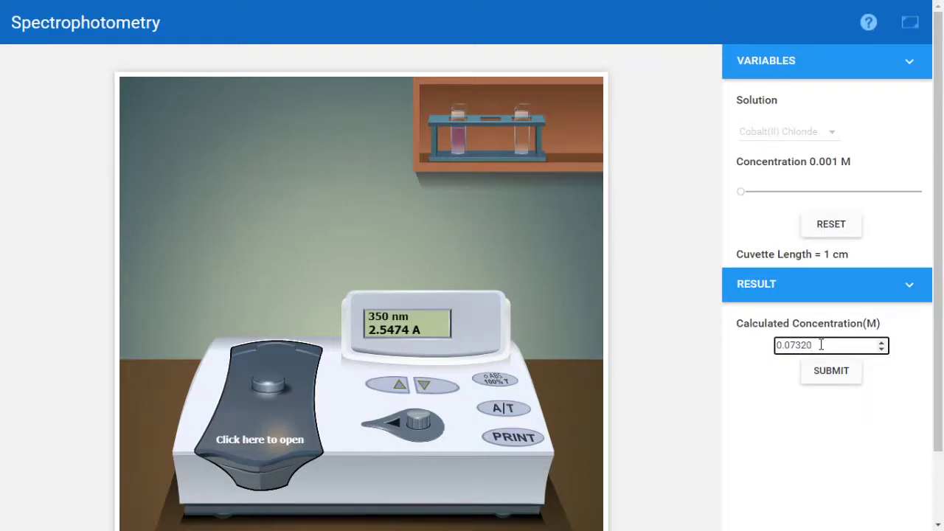
click(821, 378)
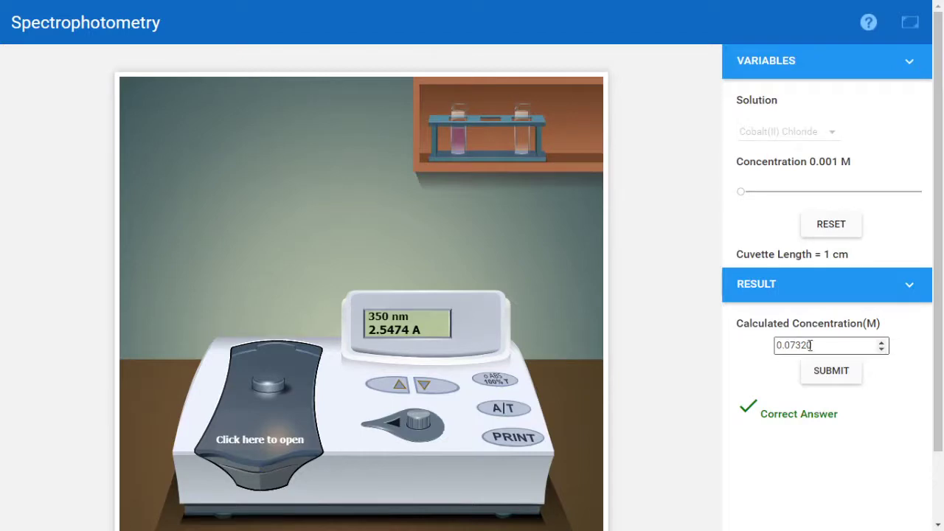
Step: Try submitting the shortened value 0.073 as the calculated concentration and dismiss the message
click(817, 346)
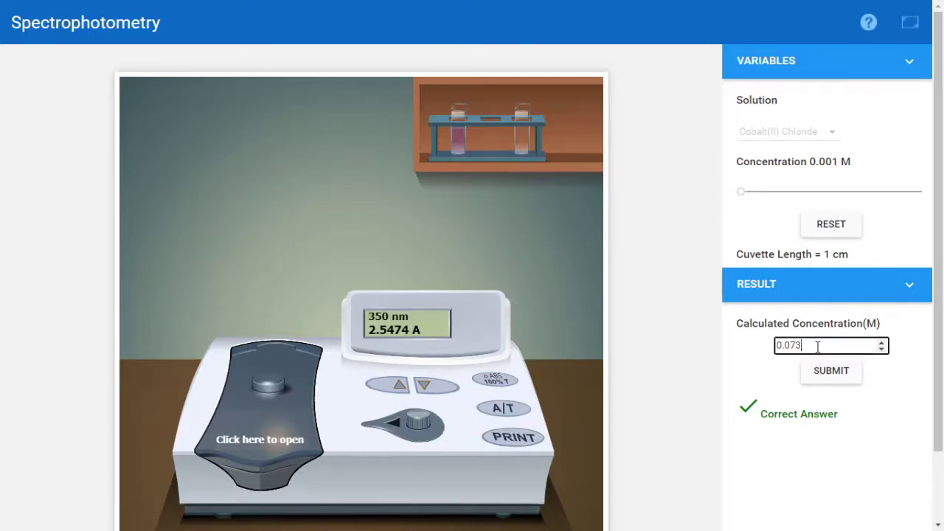
click(823, 375)
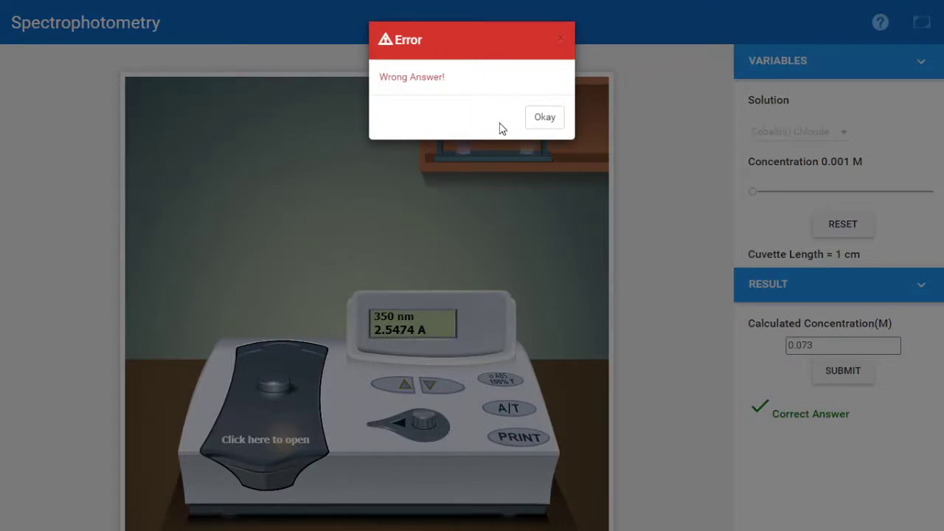
click(552, 130)
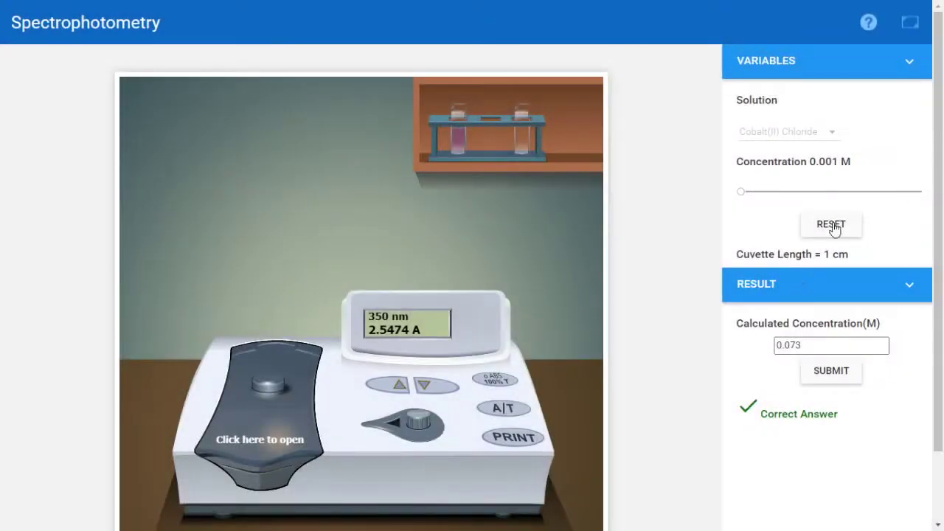
Step: Reset the experiment and choose Crystal Violet as the solution
click(833, 225)
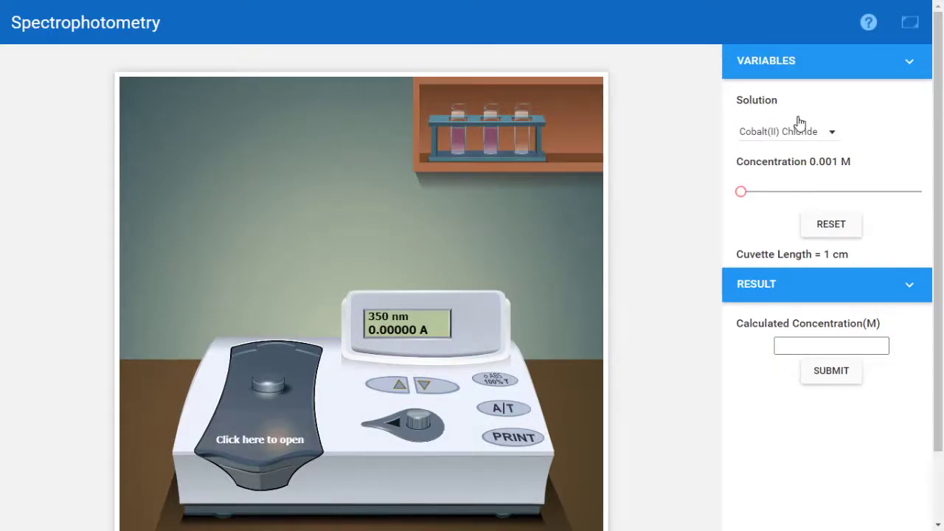
click(833, 135)
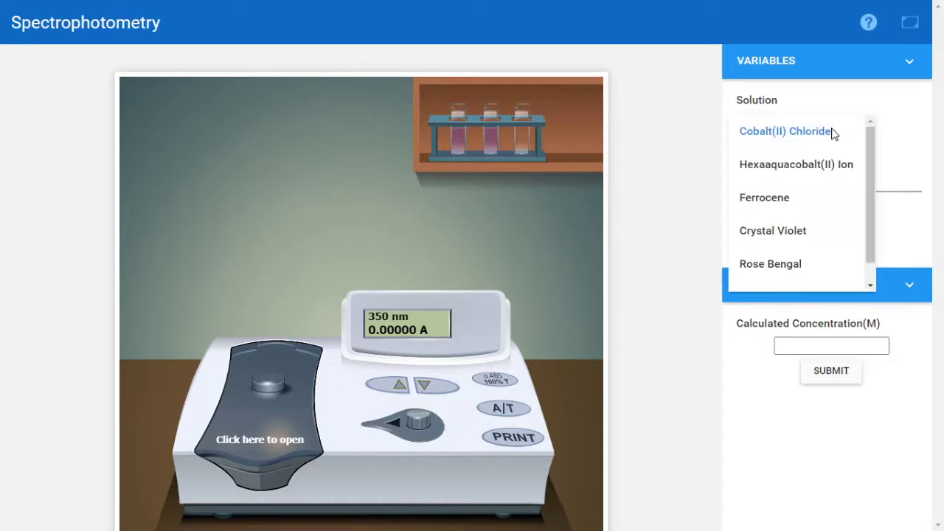
click(808, 233)
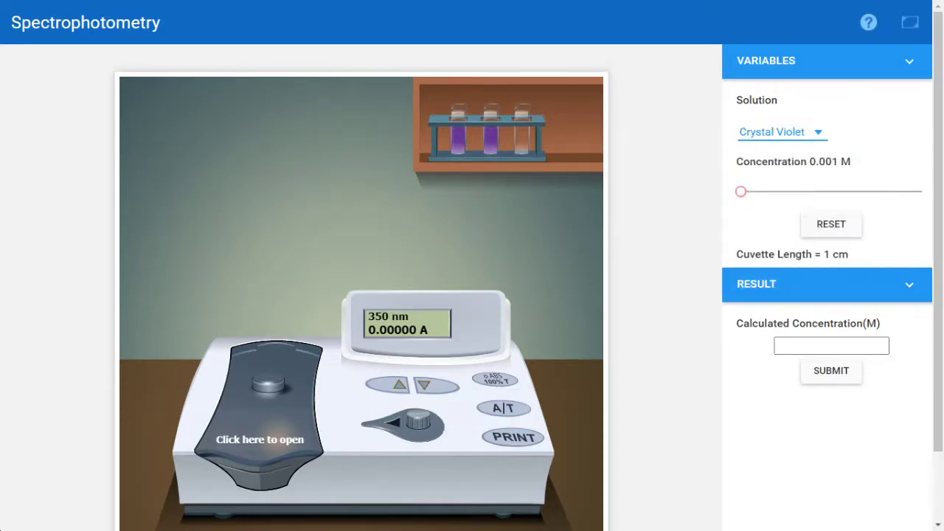
Step: Measure the blank cuvette's absorbance at 350 nm and return the cuvette to the rack
click(239, 454)
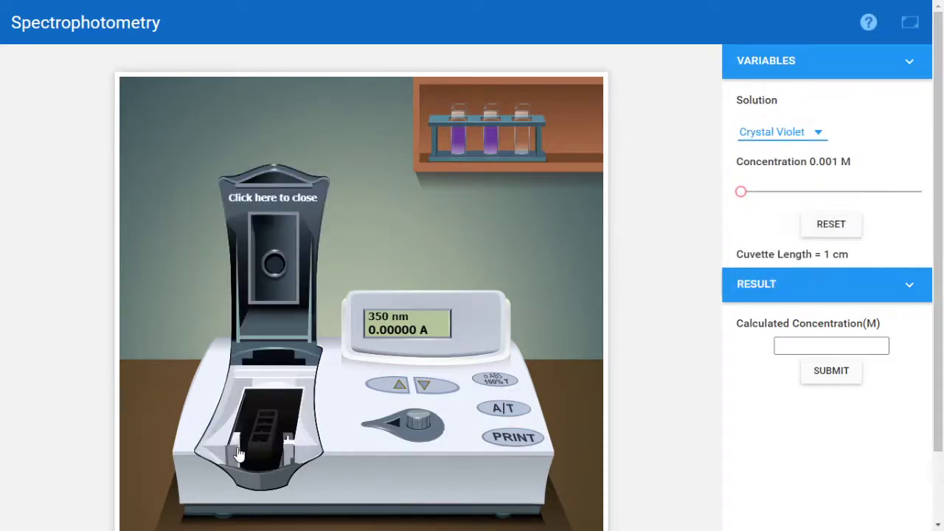
click(523, 135)
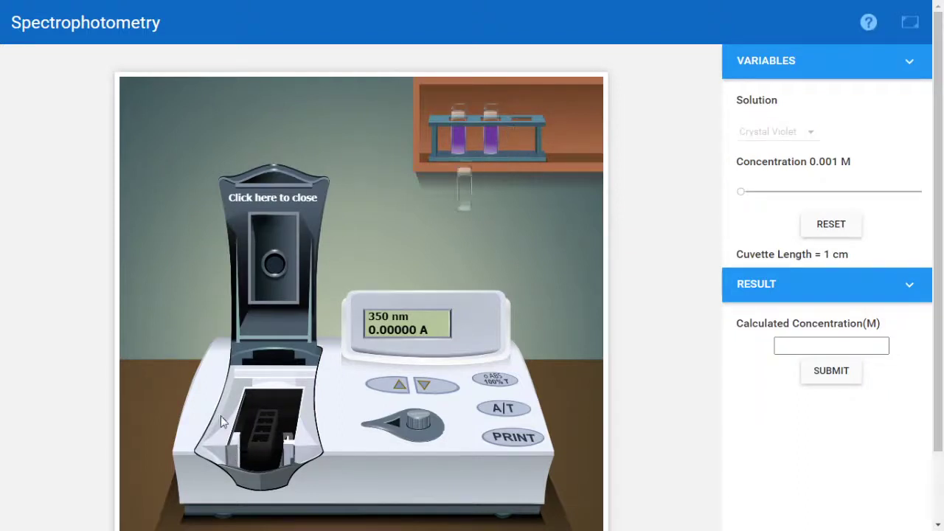
click(268, 197)
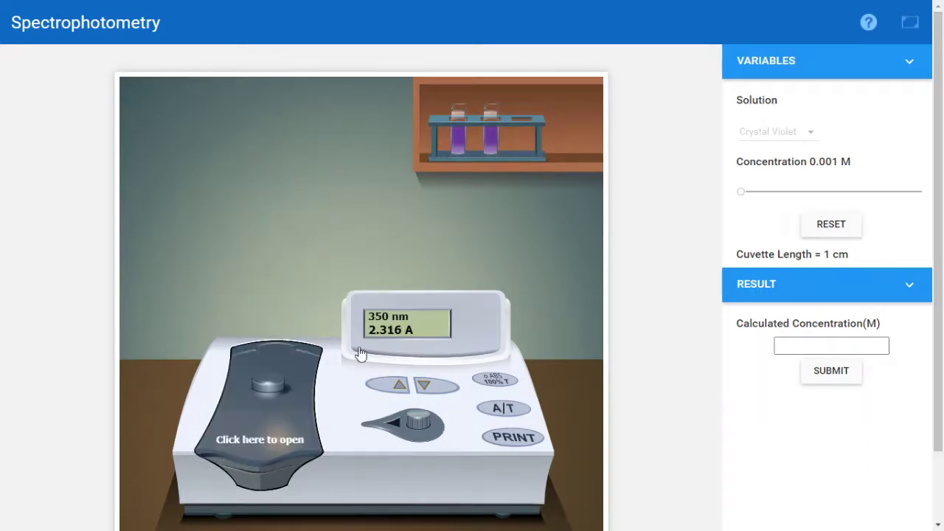
click(238, 452)
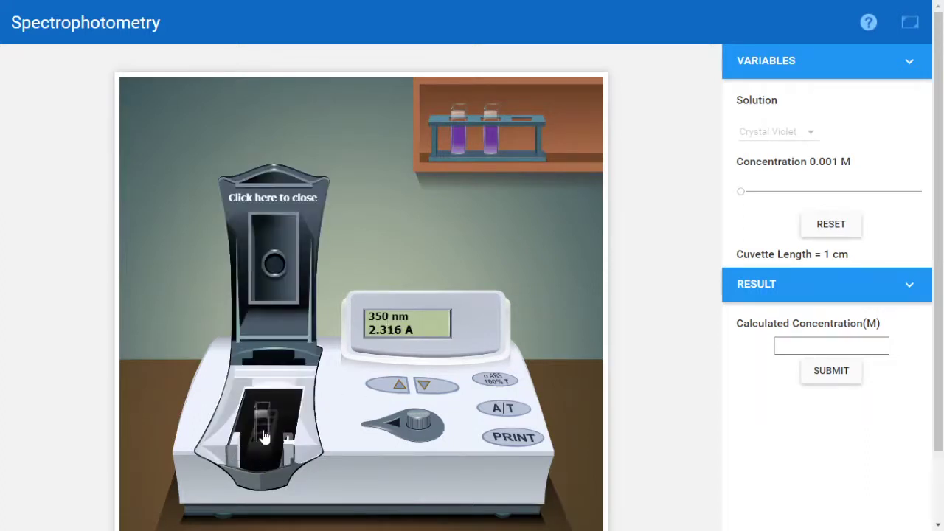
click(264, 437)
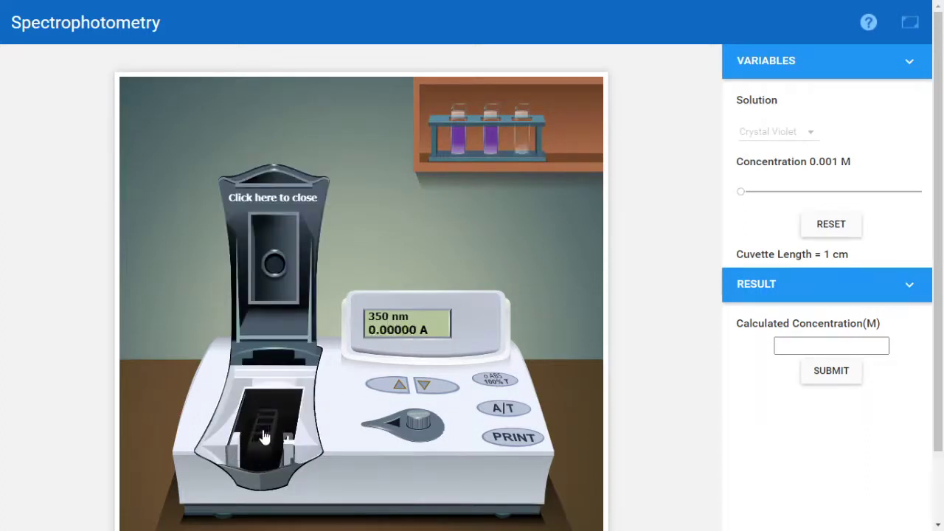
Step: Measure the absorbance of the known-concentration Crystal Violet sample at 350 nm and return its cuvette to the rack
click(461, 144)
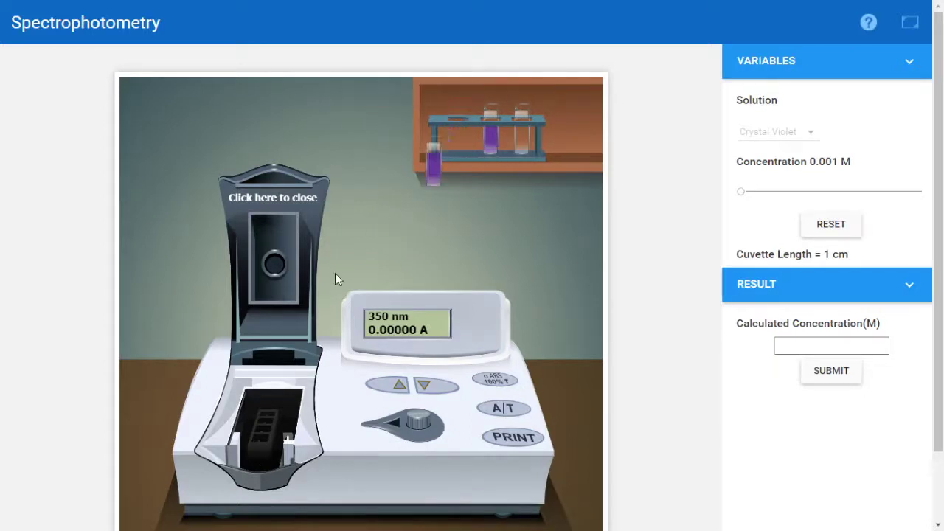
click(287, 199)
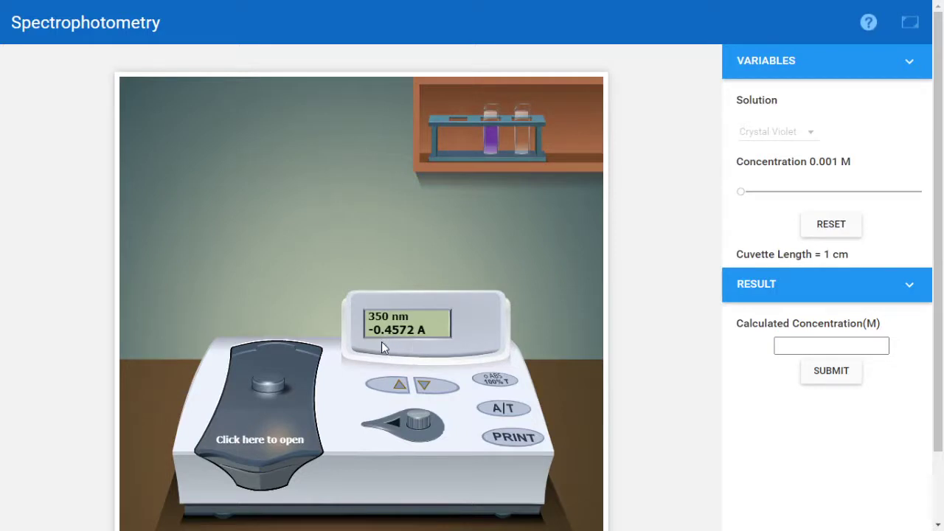
click(262, 442)
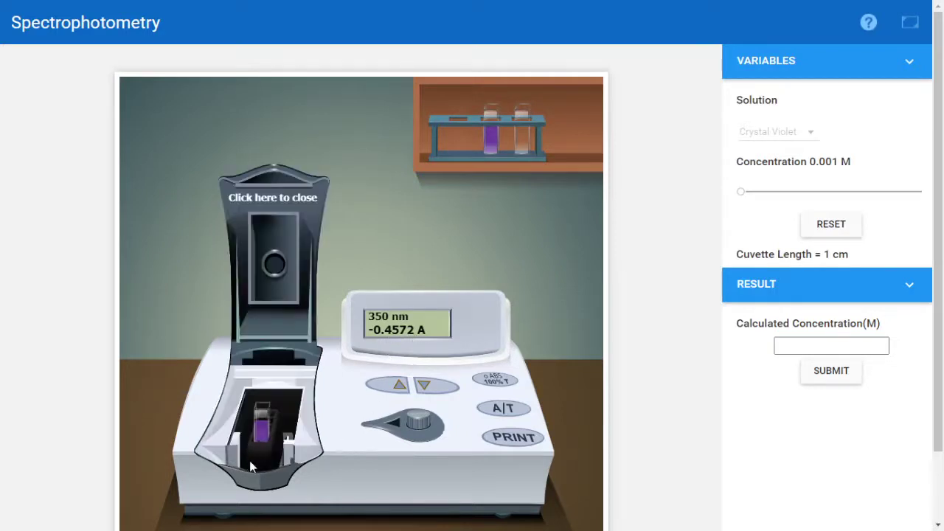
click(263, 441)
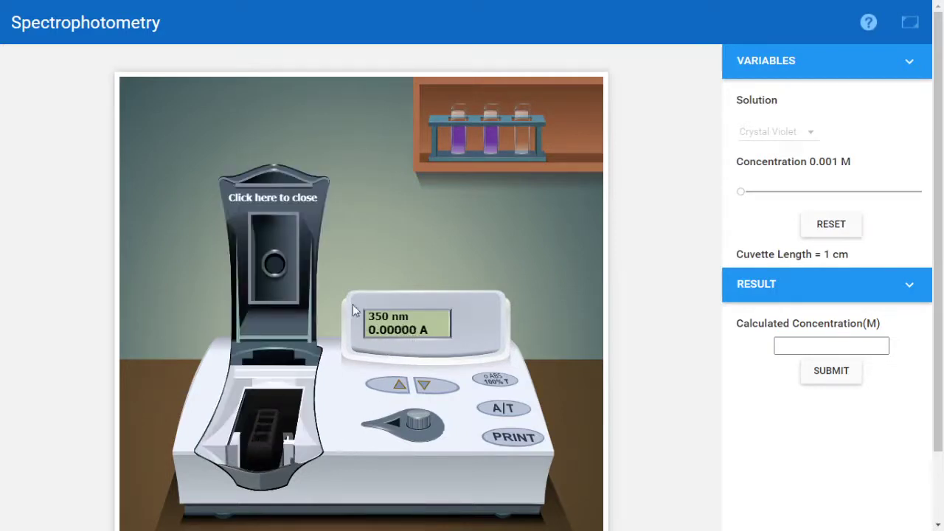
Step: Measure the absorbance of the unknown Crystal Violet sample at 350 nm and capture the screen for handwritten annotation
click(494, 148)
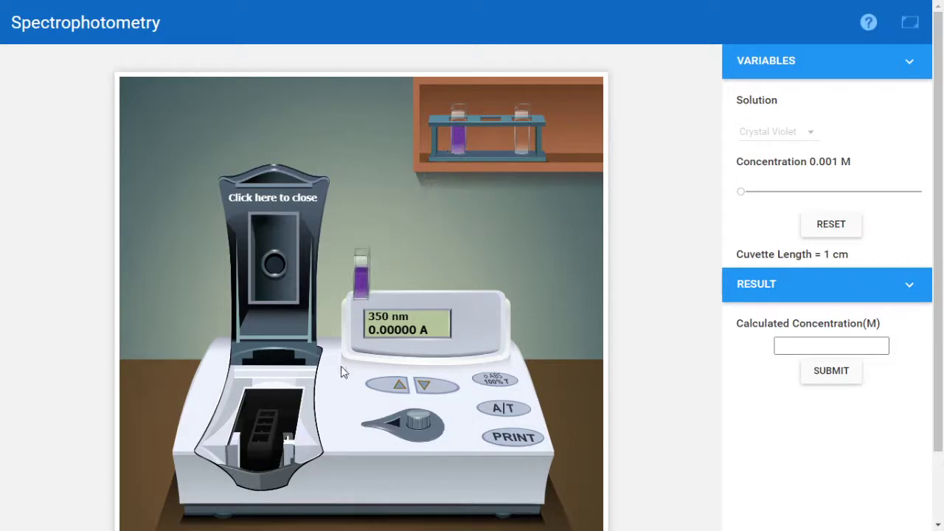
click(276, 204)
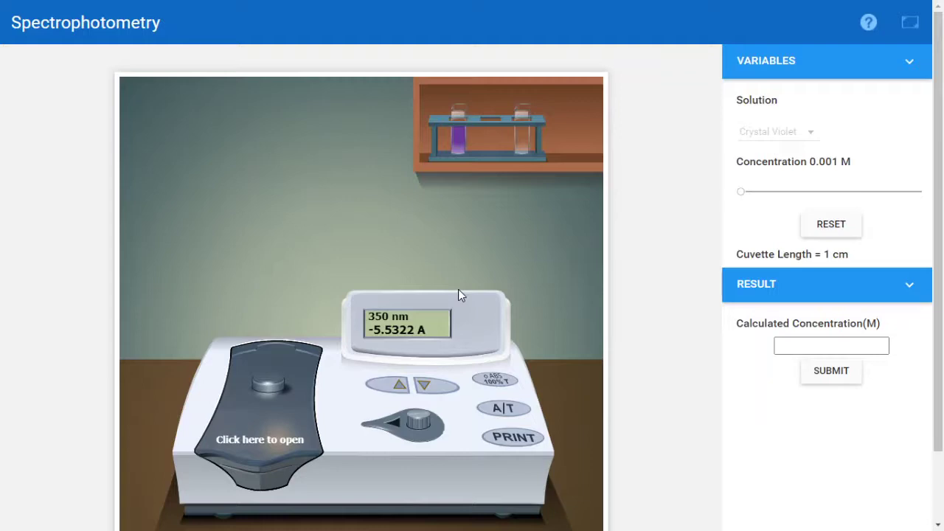
key(super+w)
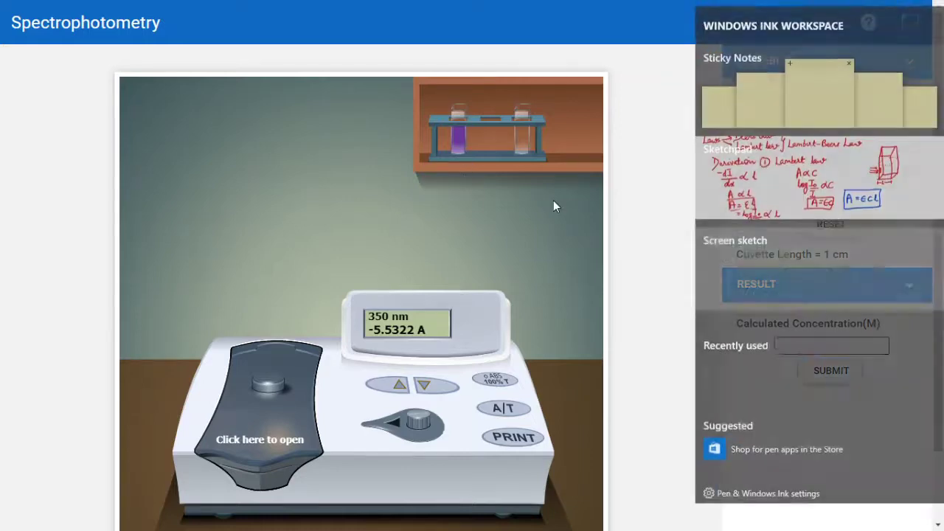
key(Return)
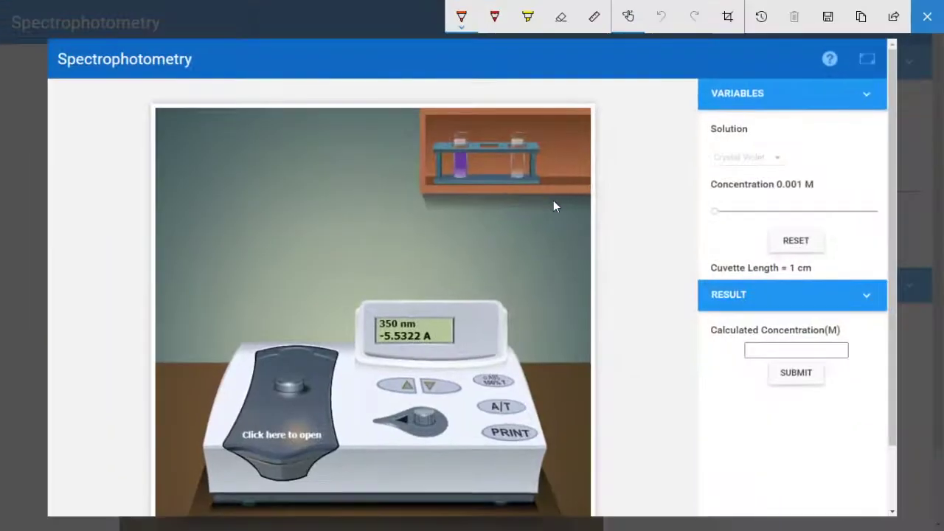
Step: Handwrite the heading known with the formula εl = A/C below it on the Crystal Violet capture
mouse_move(71, 92)
mouse_down()
mouse_move(67, 148)
mouse_move(80, 126)
mouse_move(147, 108)
mouse_up()
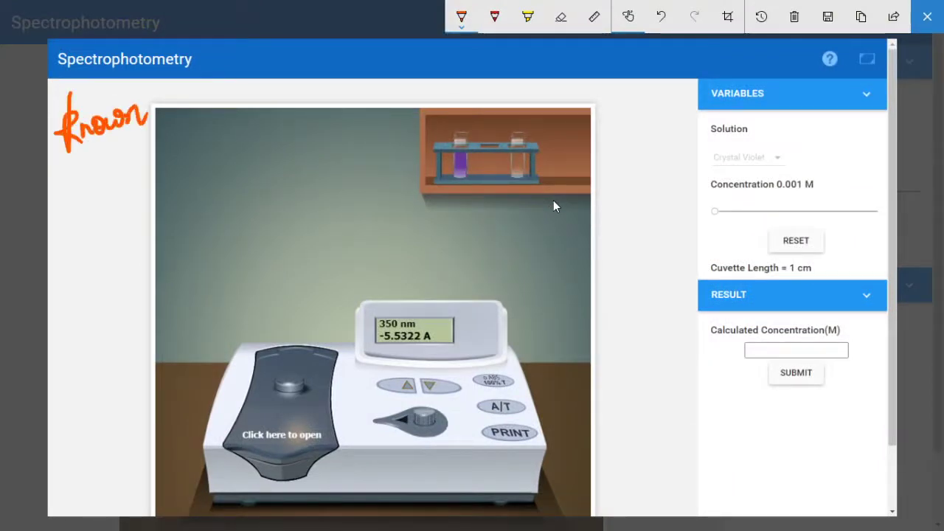
mouse_move(68, 183)
mouse_down()
mouse_move(62, 201)
mouse_move(93, 199)
mouse_move(110, 183)
mouse_up()
mouse_move(98, 193)
mouse_down()
mouse_move(115, 191)
mouse_move(127, 168)
mouse_up()
drag(127, 169, 137, 208)
drag(141, 220, 140, 233)
Step: Handwrite the known Crystal Violet calculation = 0.4572 / 0.001 = 457.2 below its formula
mouse_move(49, 283)
mouse_down()
mouse_move(63, 282)
mouse_move(65, 295)
mouse_move(82, 276)
mouse_up()
drag(93, 274, 112, 286)
mouse_move(109, 275)
mouse_down()
mouse_move(110, 300)
mouse_move(116, 290)
mouse_up()
mouse_move(119, 268)
mouse_down()
mouse_move(134, 267)
mouse_move(141, 285)
mouse_move(174, 282)
mouse_up()
mouse_move(90, 309)
mouse_down()
mouse_move(161, 299)
mouse_move(89, 323)
mouse_move(105, 324)
mouse_up()
drag(116, 321, 132, 320)
drag(149, 315, 152, 334)
drag(56, 376, 72, 375)
drag(62, 390, 74, 389)
drag(129, 359, 126, 378)
drag(137, 365, 142, 388)
mouse_move(144, 363)
mouse_down()
mouse_move(136, 388)
mouse_move(148, 388)
mouse_move(168, 363)
mouse_move(165, 386)
mouse_up()
drag(180, 375, 205, 374)
Step: Handwrite the unknown sample's formula C = A/(εl) and the substitution = 5.5322 / 457.2 below it
mouse_move(623, 170)
mouse_down()
mouse_move(624, 189)
mouse_move(648, 175)
mouse_up()
drag(624, 186, 649, 185)
mouse_move(663, 169)
mouse_down()
mouse_move(661, 186)
mouse_move(677, 192)
mouse_up()
mouse_move(656, 180)
mouse_down()
mouse_move(676, 179)
mouse_move(678, 199)
mouse_up()
mouse_move(664, 220)
mouse_down()
mouse_move(649, 241)
mouse_move(672, 235)
mouse_move(661, 227)
mouse_up()
drag(600, 284, 614, 283)
mouse_move(600, 293)
mouse_down()
mouse_move(618, 295)
mouse_move(634, 278)
mouse_up()
drag(637, 288, 643, 294)
drag(646, 272, 667, 293)
mouse_move(670, 276)
mouse_down()
mouse_move(681, 294)
mouse_move(700, 290)
mouse_up()
drag(623, 313, 690, 306)
mouse_move(616, 328)
mouse_down()
mouse_move(616, 341)
mouse_move(629, 338)
mouse_up()
drag(626, 331, 627, 353)
mouse_move(638, 333)
mouse_down()
mouse_move(631, 351)
mouse_move(648, 326)
mouse_up()
mouse_move(649, 329)
mouse_down()
mouse_move(652, 350)
mouse_move(686, 344)
mouse_up()
click(666, 337)
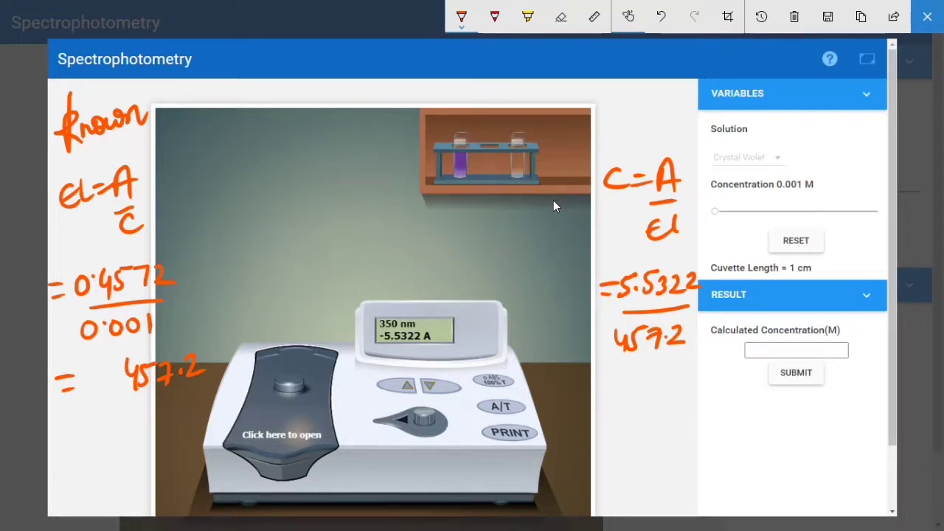
Step: Close the annotated capture, return to the simulator and submit 0.0121 as the calculated concentration
click(930, 20)
click(316, 517)
click(824, 349)
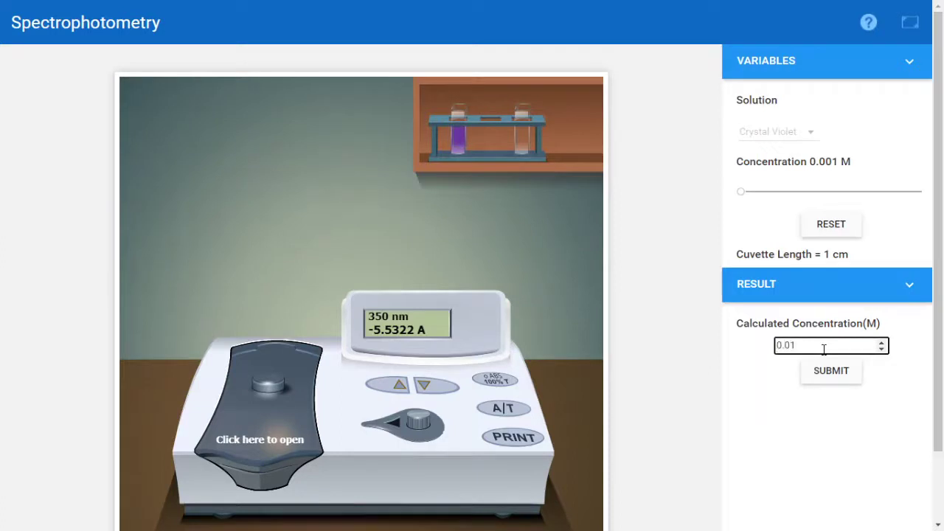
click(828, 380)
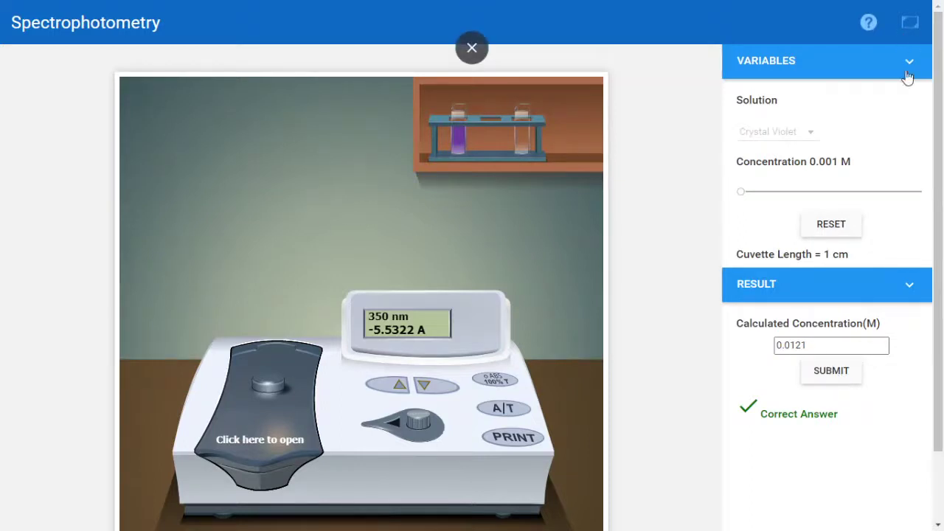
Step: Reset the spectrophotometry experiment, look over the available solutions and exit the simulator's full-screen view
click(842, 222)
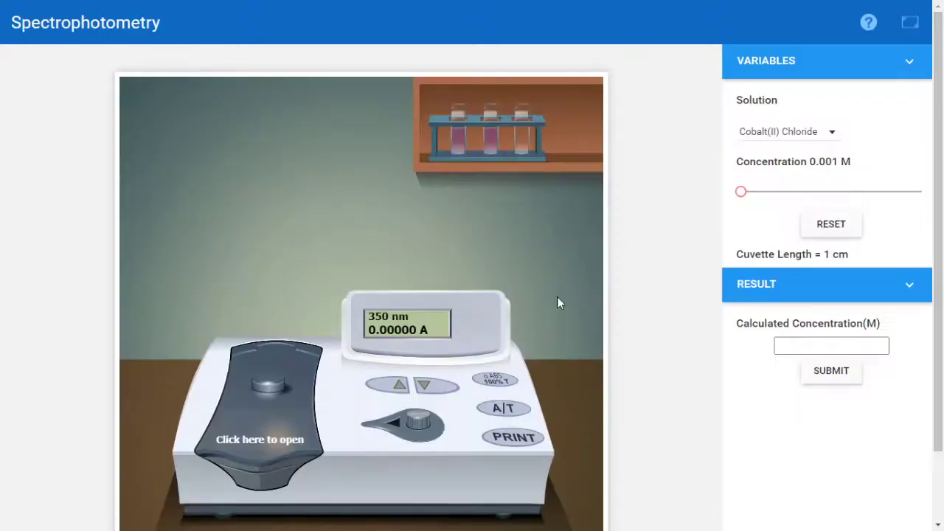
click(773, 134)
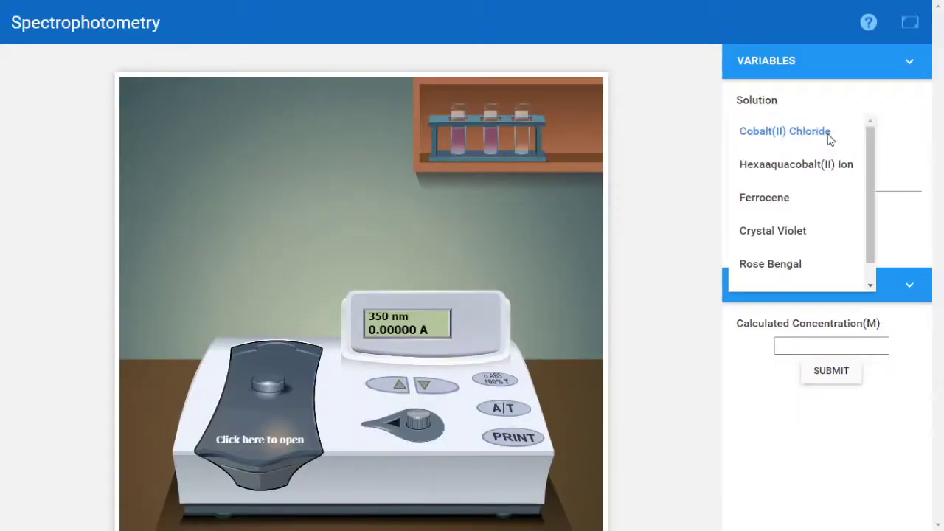
click(899, 145)
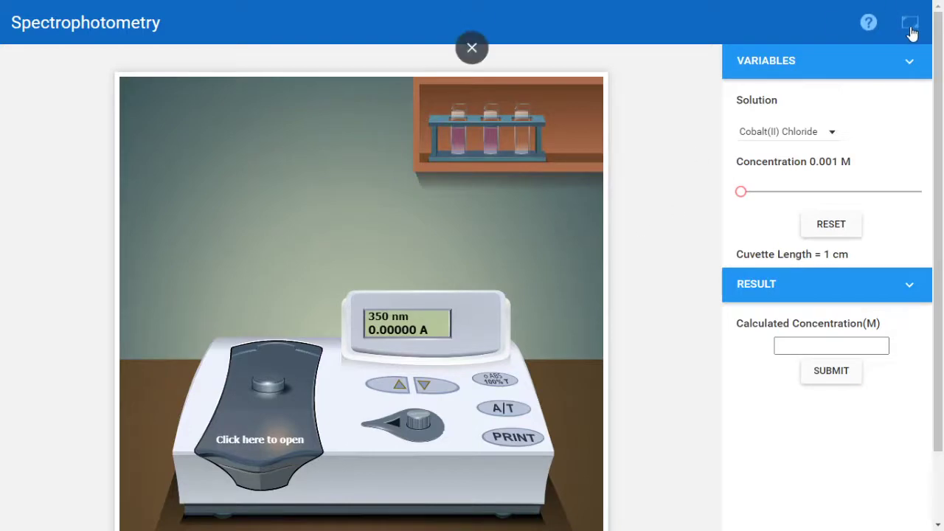
click(472, 48)
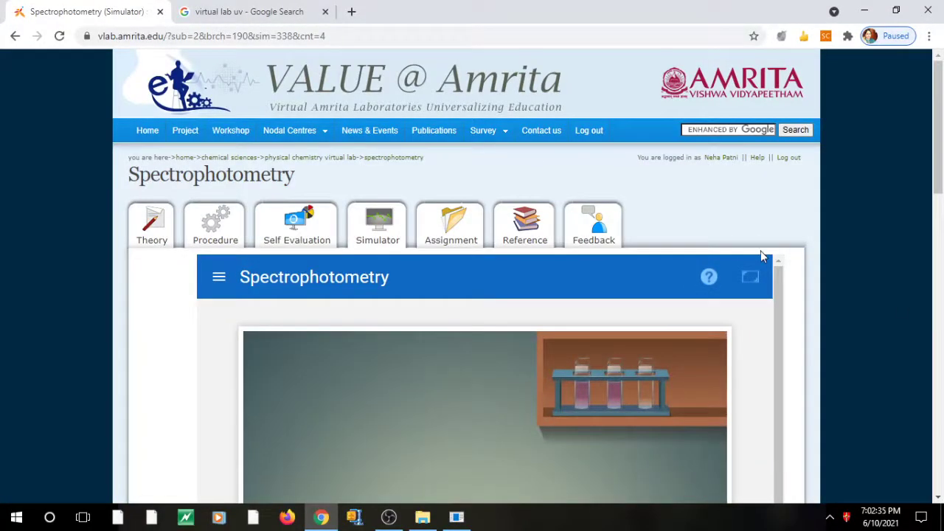
Step: Review the experiment's Procedure and Assignment pages and read through the Self Evaluation questions
click(207, 244)
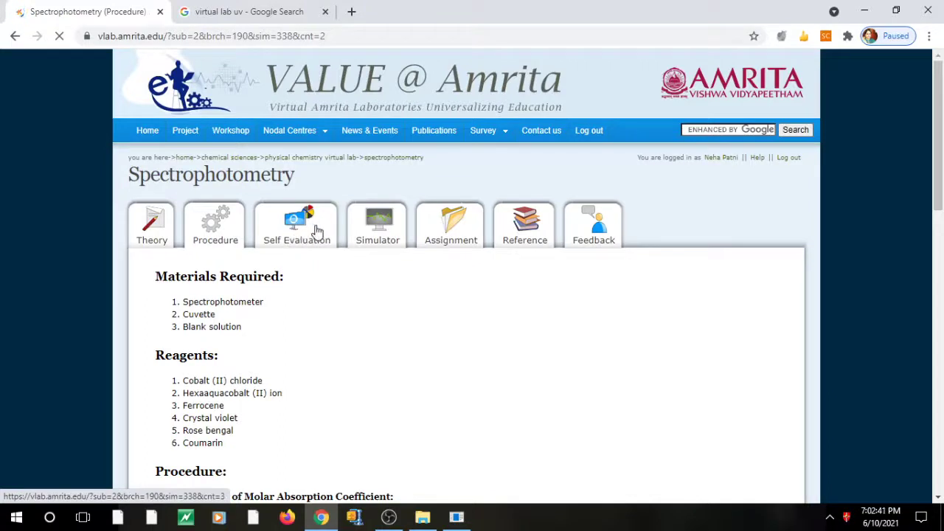
click(441, 232)
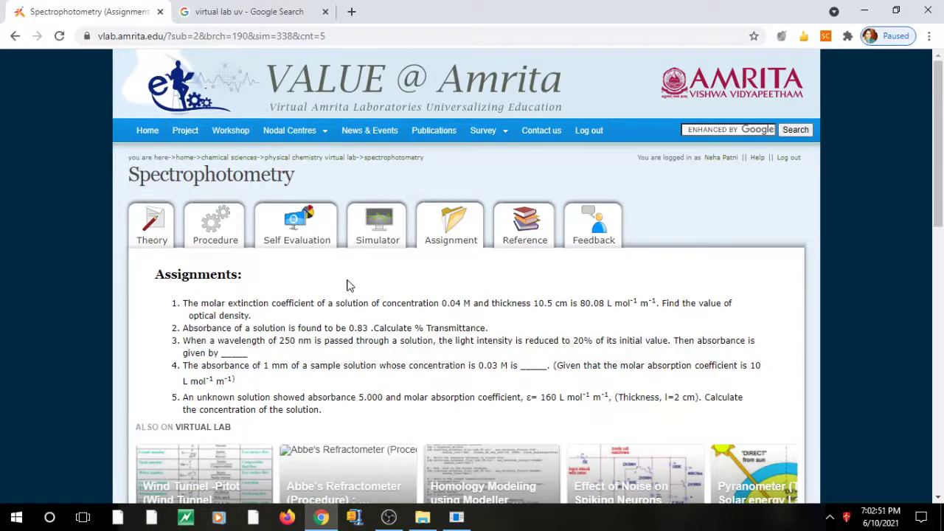
click(301, 244)
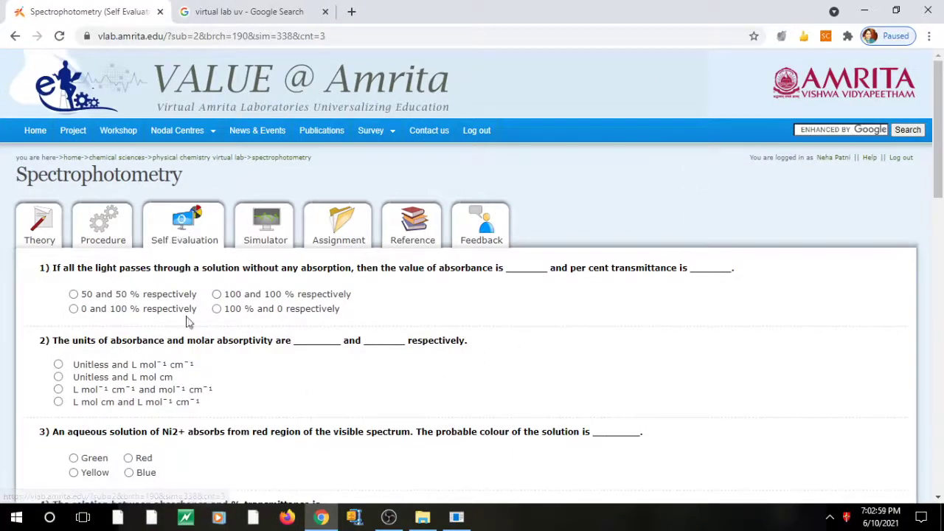
scroll(938, 177, down, 2)
scroll(803, 226, down, 4)
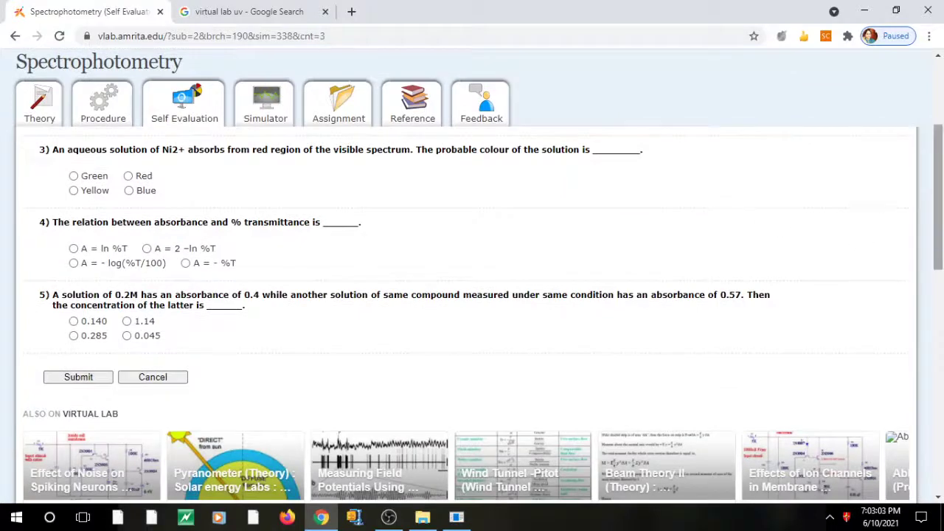
scroll(794, 181, up, 6)
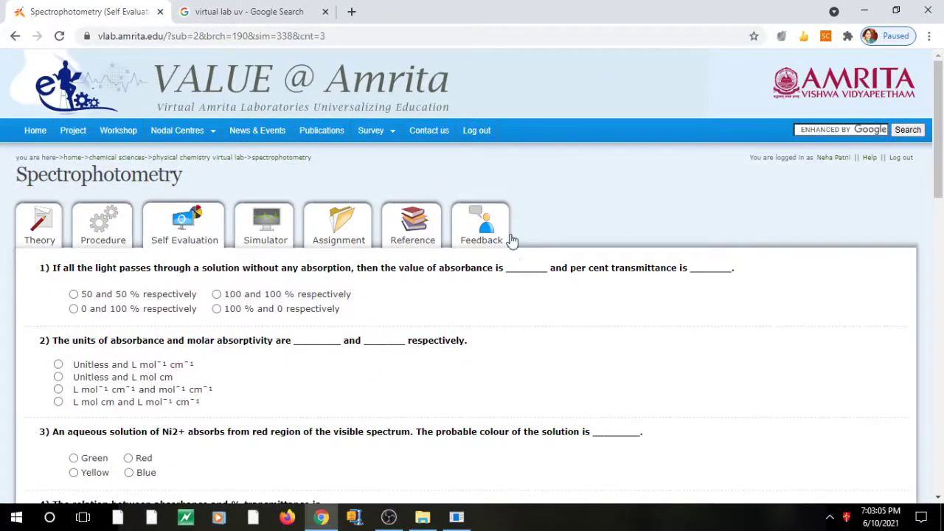